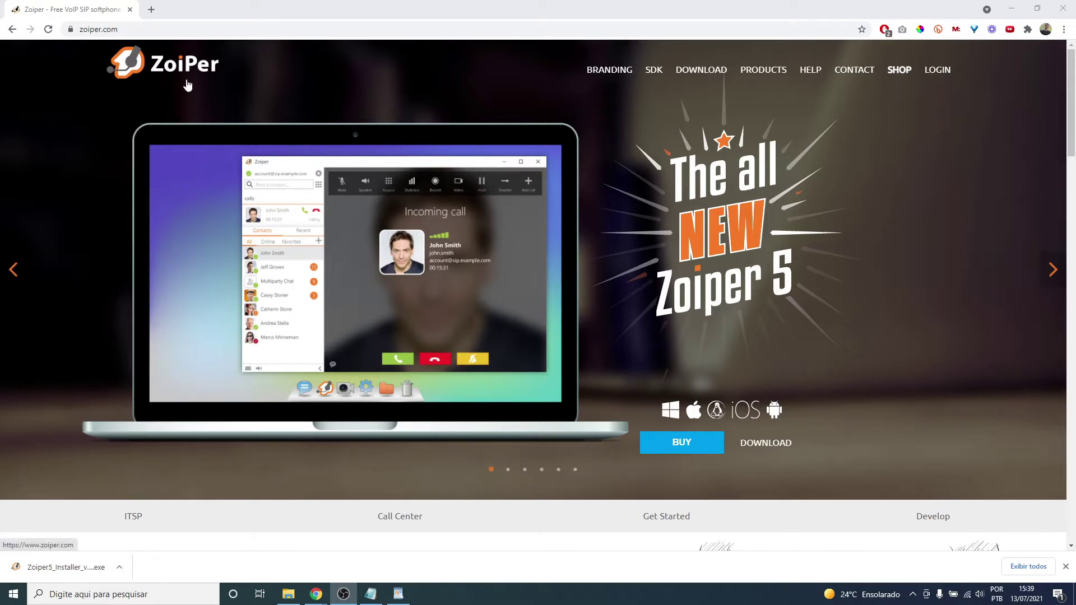
- Load the chamados.setic.ufsc.br ticket portal in a new Chrome tab
left_click(152, 10)
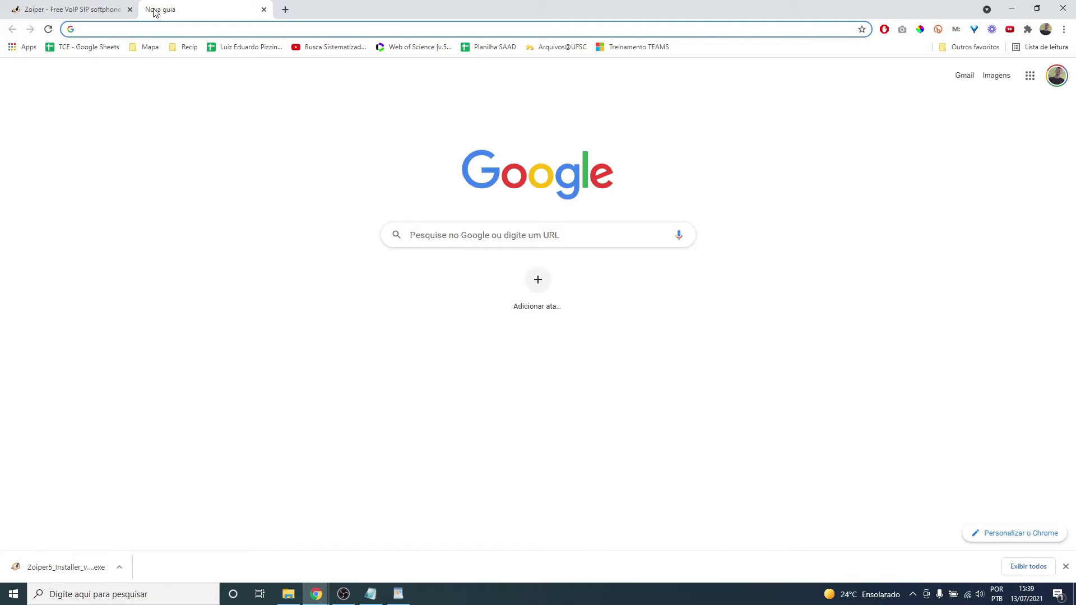
type("chamados.setic.ufsc.br")
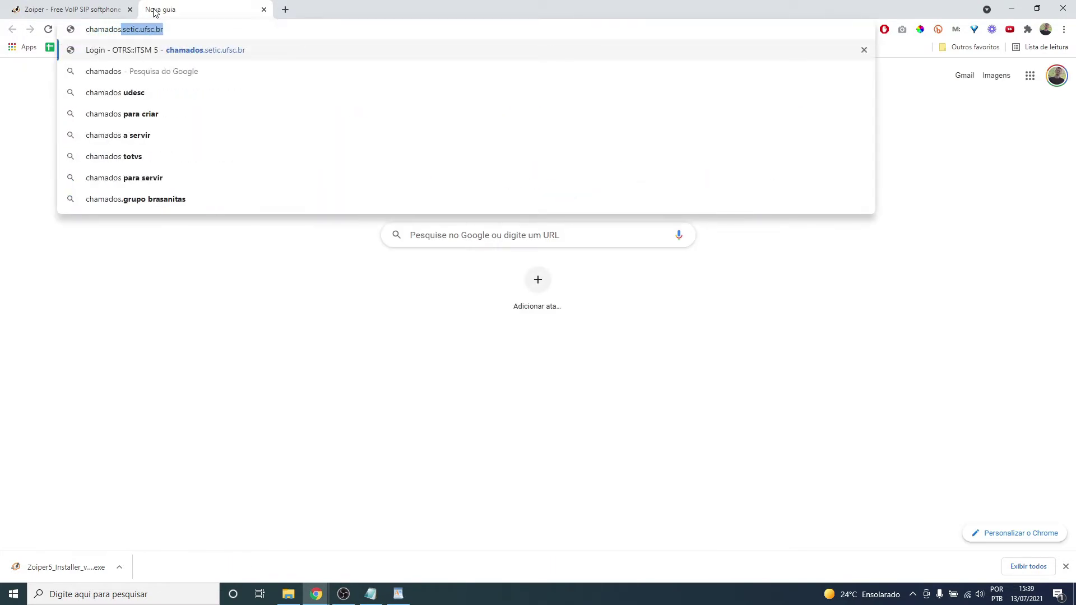
key("Right")
key("Return")
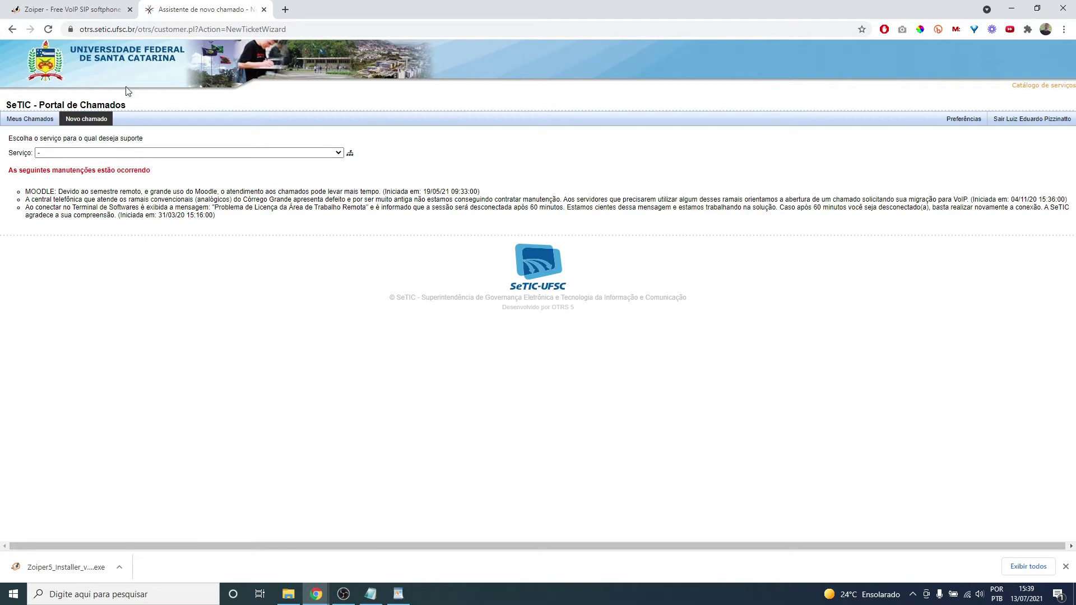
- Choose service Telefonia, unit CSE, location 'Núcleo de informática' and reason Mudança
left_click(139, 154)
scroll(144, 192, "down", 2)
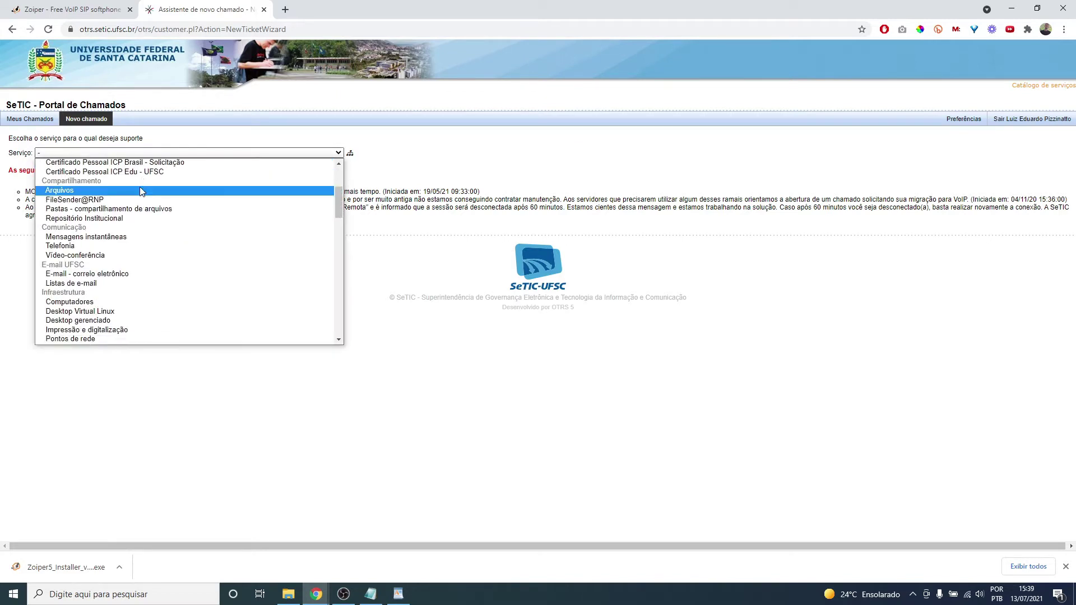
left_click(63, 246)
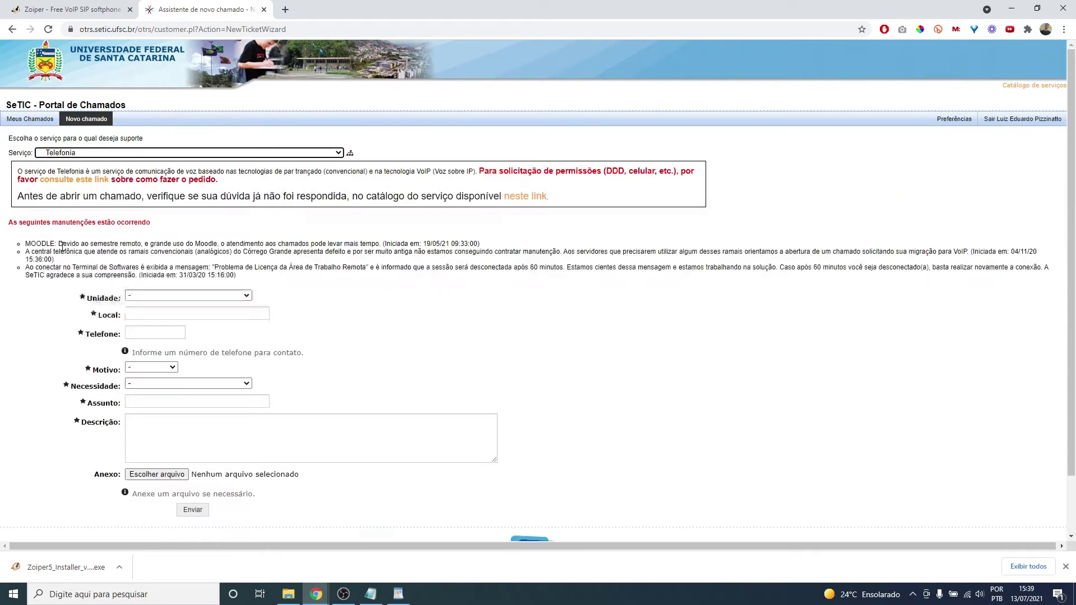
left_click(173, 297)
left_click(174, 447)
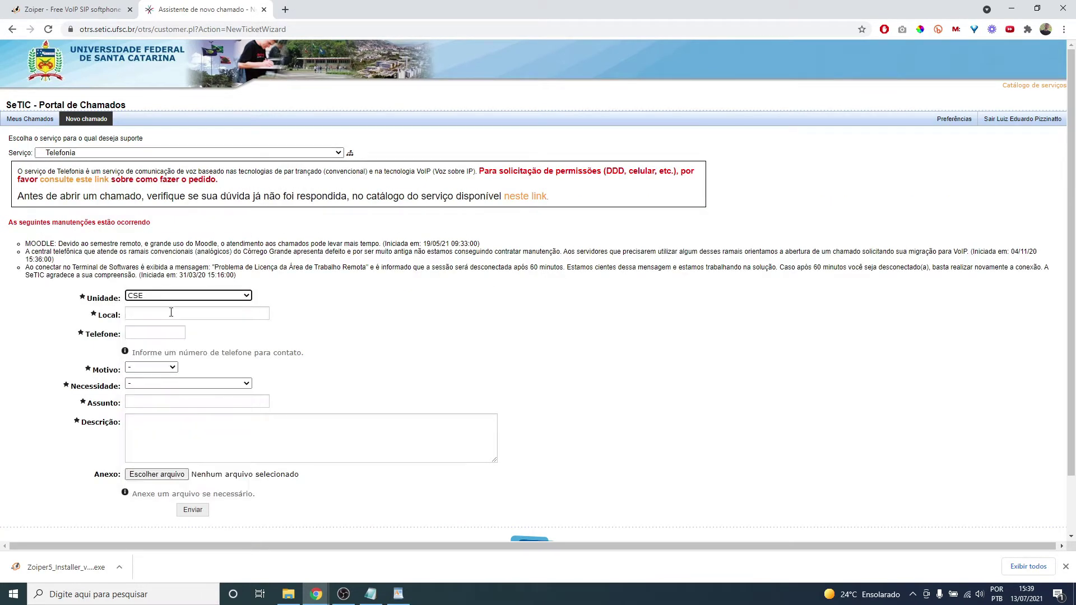
left_click(171, 312)
type("Núc")
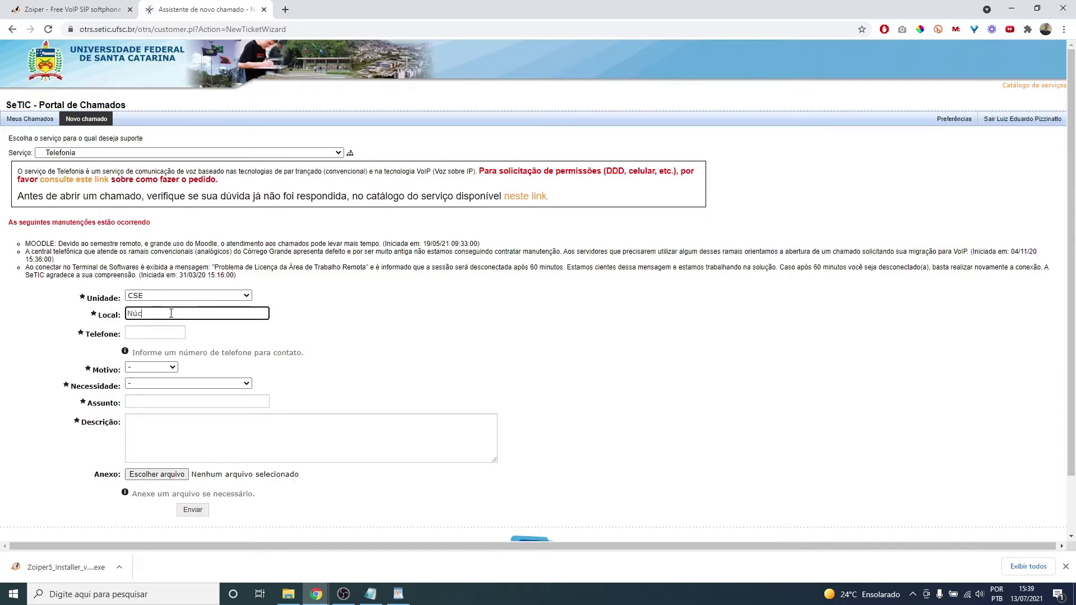
type("leo de informática")
left_click(152, 368)
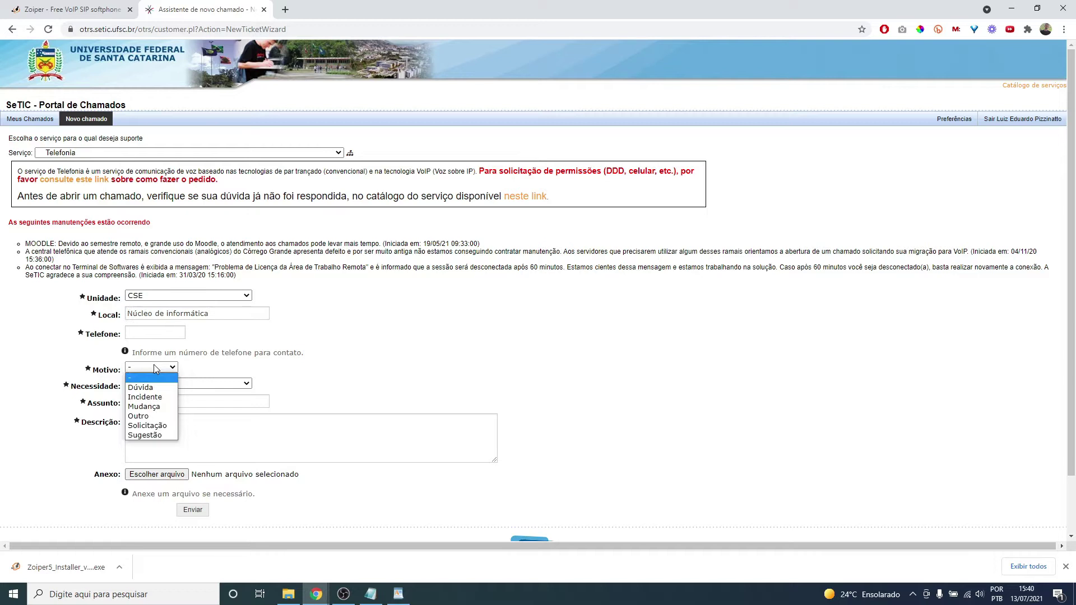
left_click(160, 411)
- Enter the contact extension, need 'Outra necessidade' and subject 'Liberação para acesso externo'
left_click(159, 332)
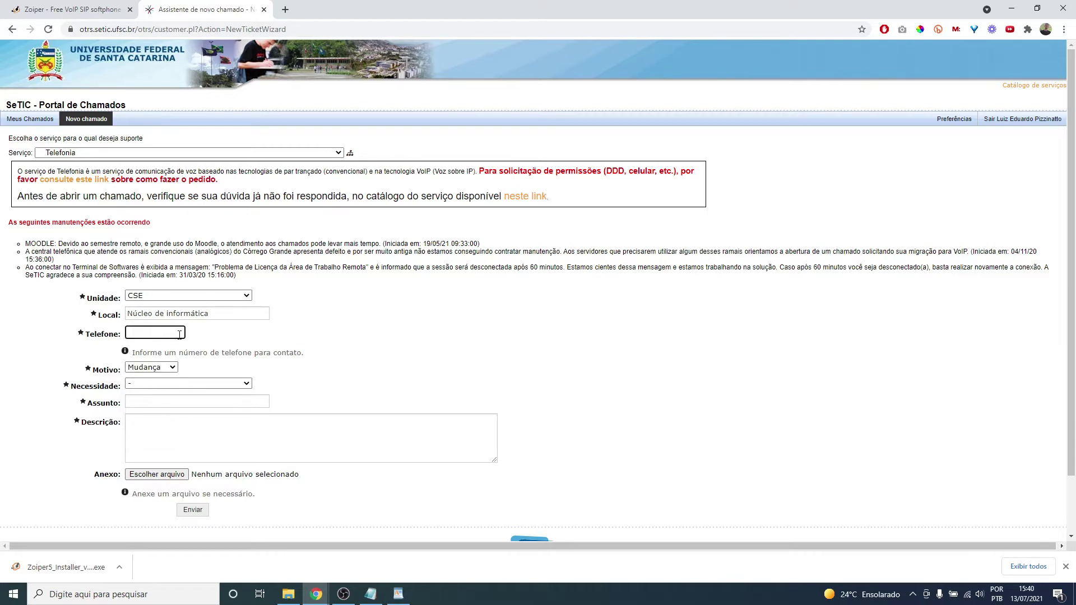
type("4197")
key("Tab")
left_click(178, 384)
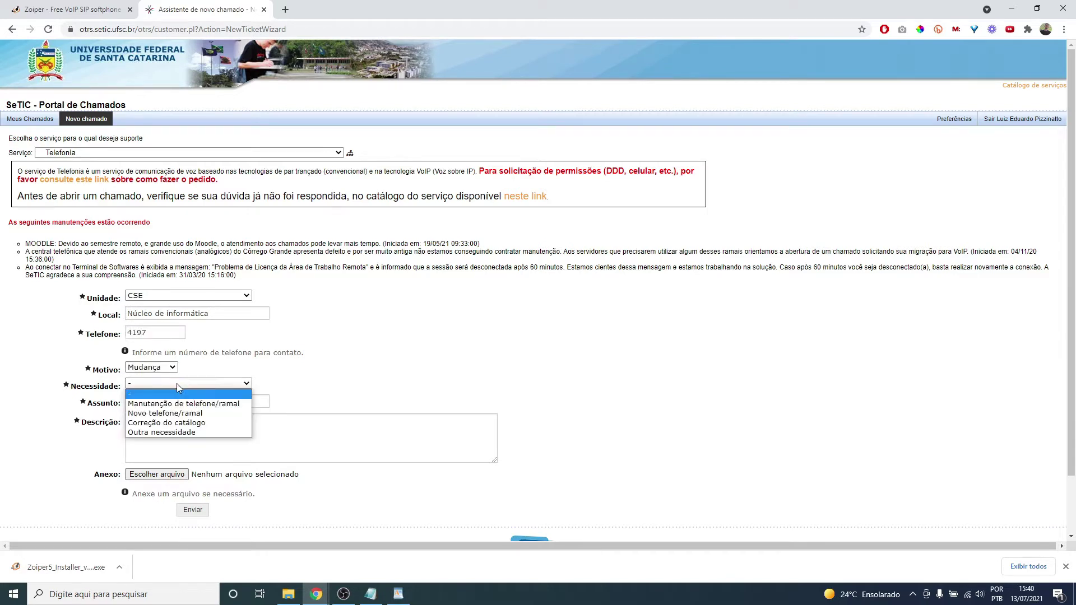
left_click(183, 433)
left_click(178, 400)
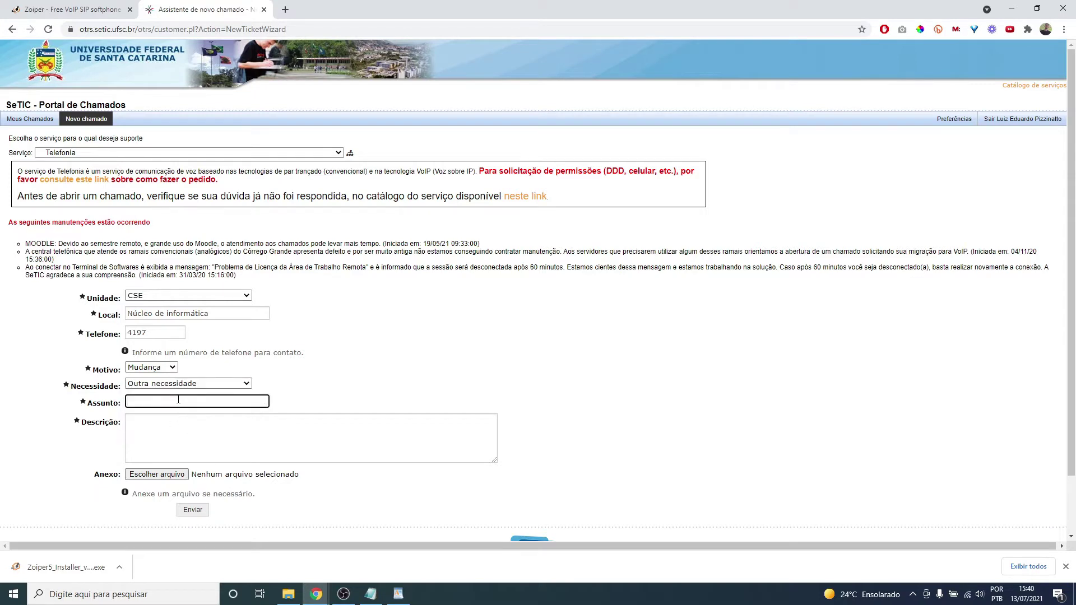
type("Liberação para acesso externo")
- Write a description requesting the extension's release for Zoiper, citing the responsible person's IDUFSC
key("Tab")
type("So")
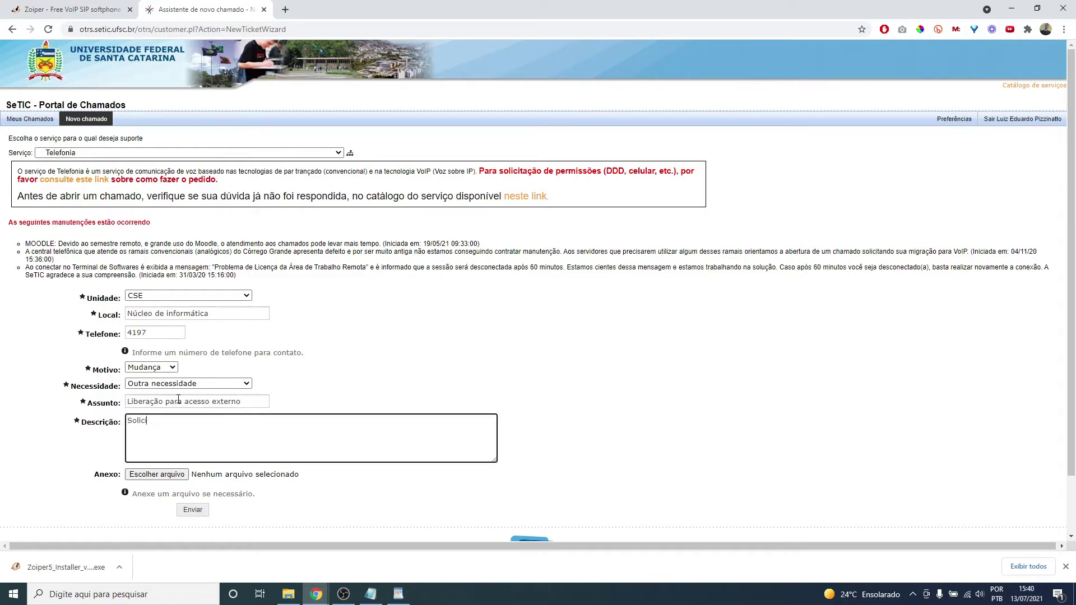
type("licito liberação do ramal 4197 para que seja acess")
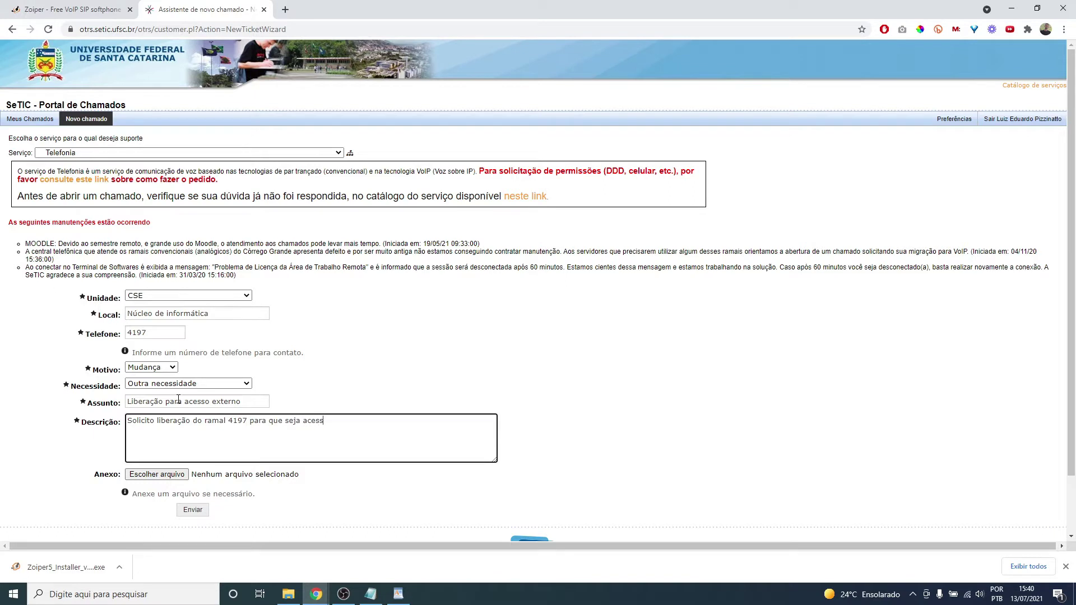
type("ível por meio do Zo")
type("iper. O IDUFSC do respon")
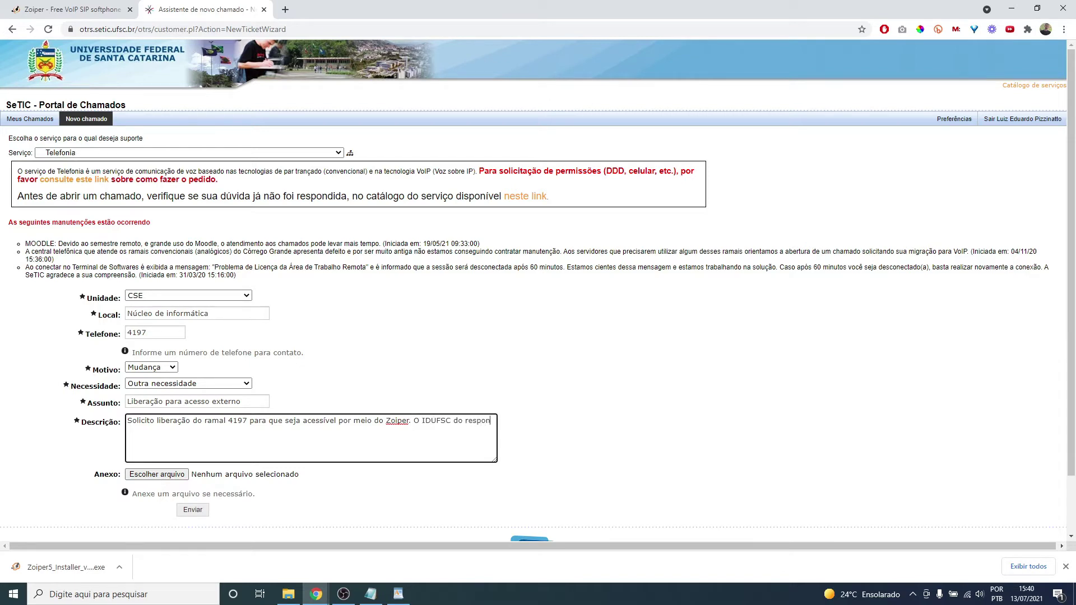
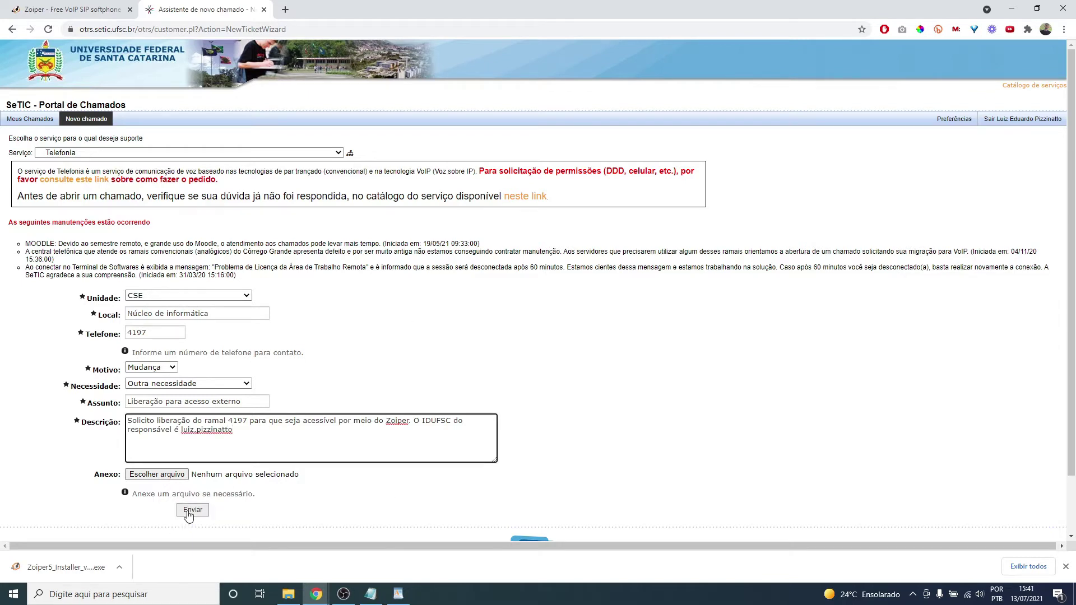
- Select the account registration details in the Notepad note, then go to the Zoiper website tab
left_click(370, 595)
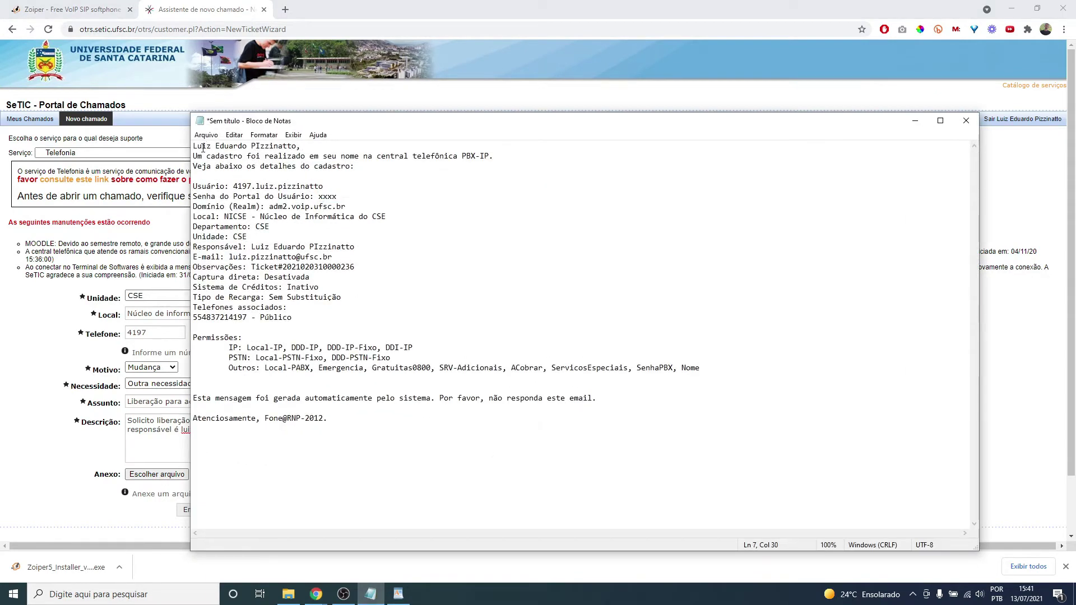
left_click_drag(197, 147, 325, 303)
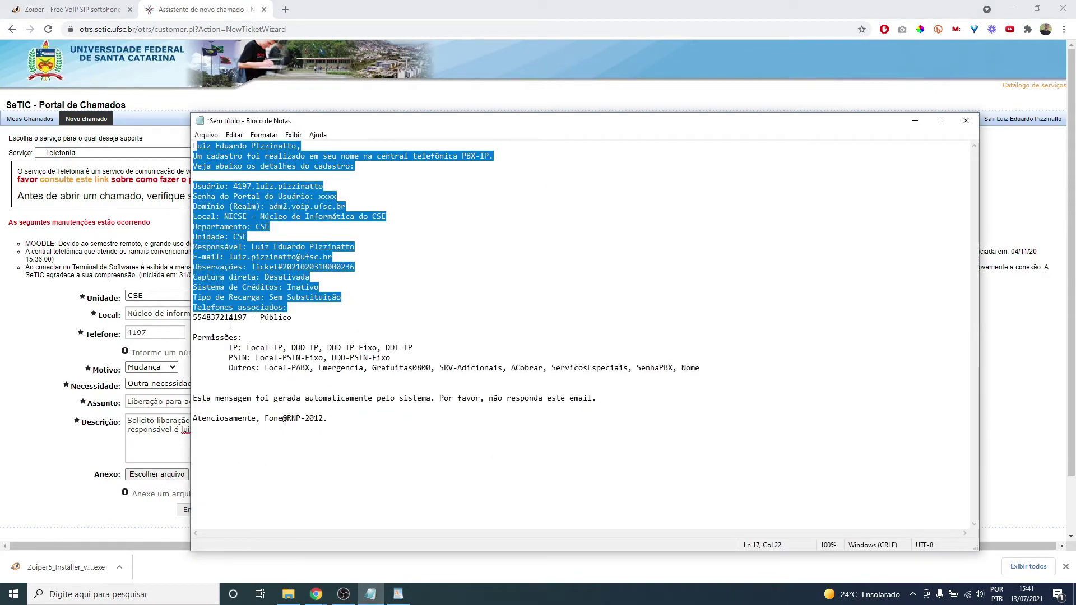
left_click(183, 238)
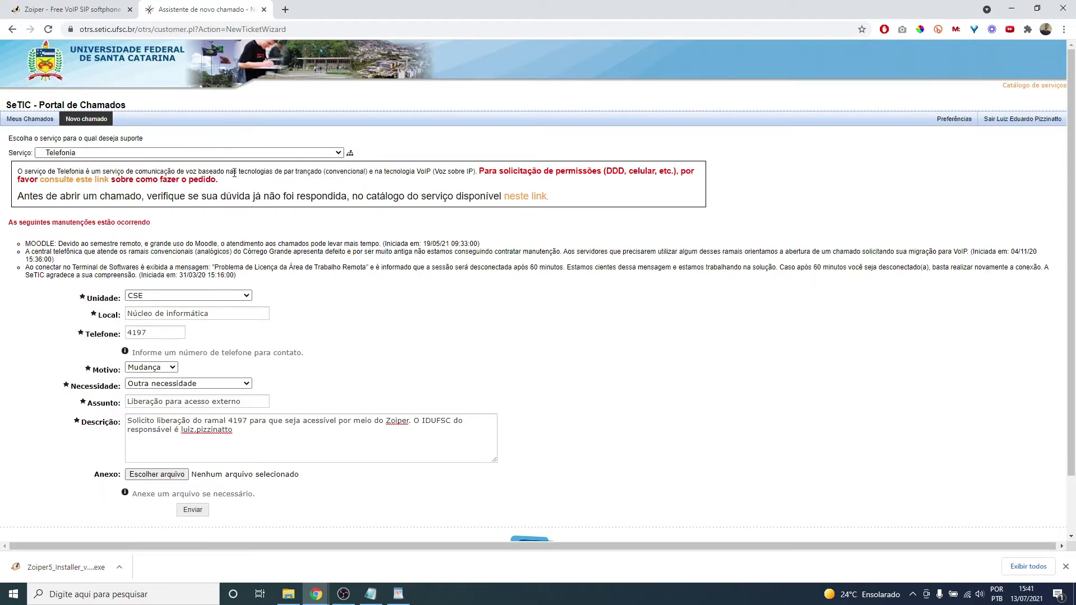
left_click(89, 10)
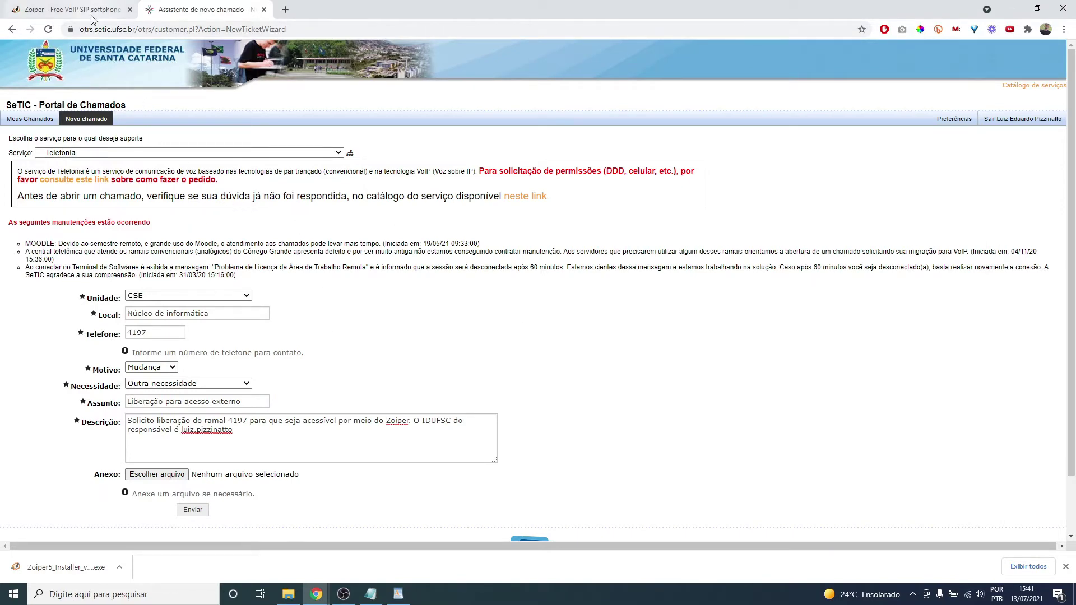
- Download the free edition of Zoiper 5 for Windows from zoiper.com
left_click(125, 29)
key("End")
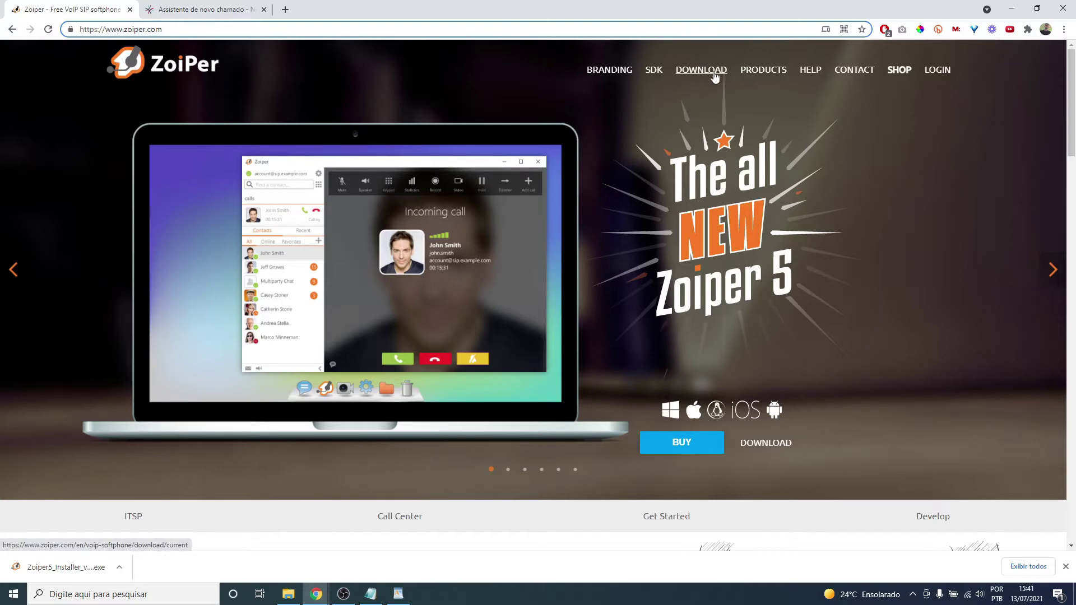
left_click(714, 77)
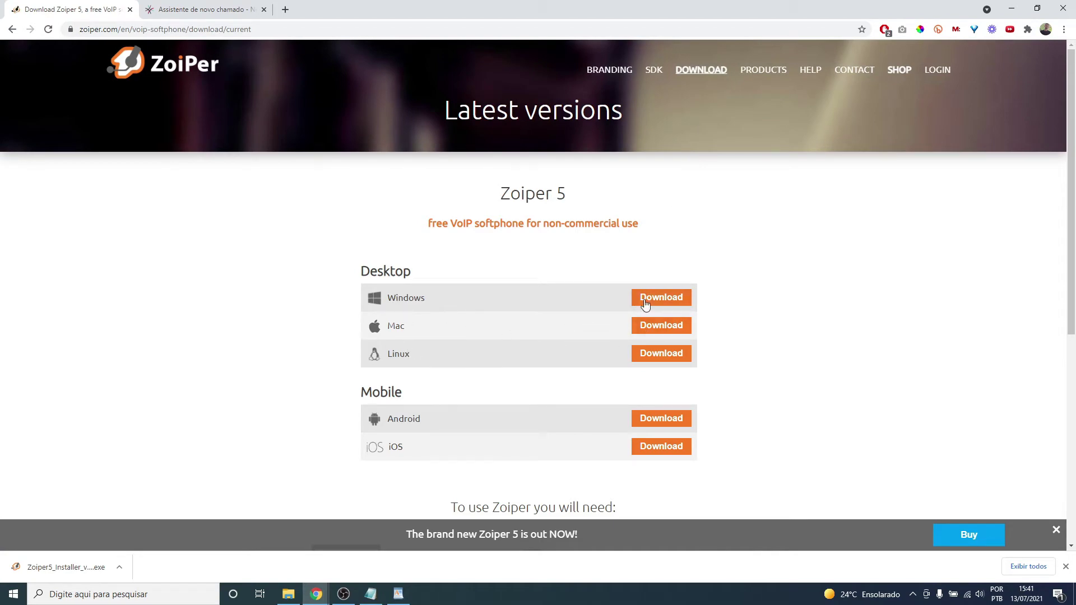
left_click(665, 298)
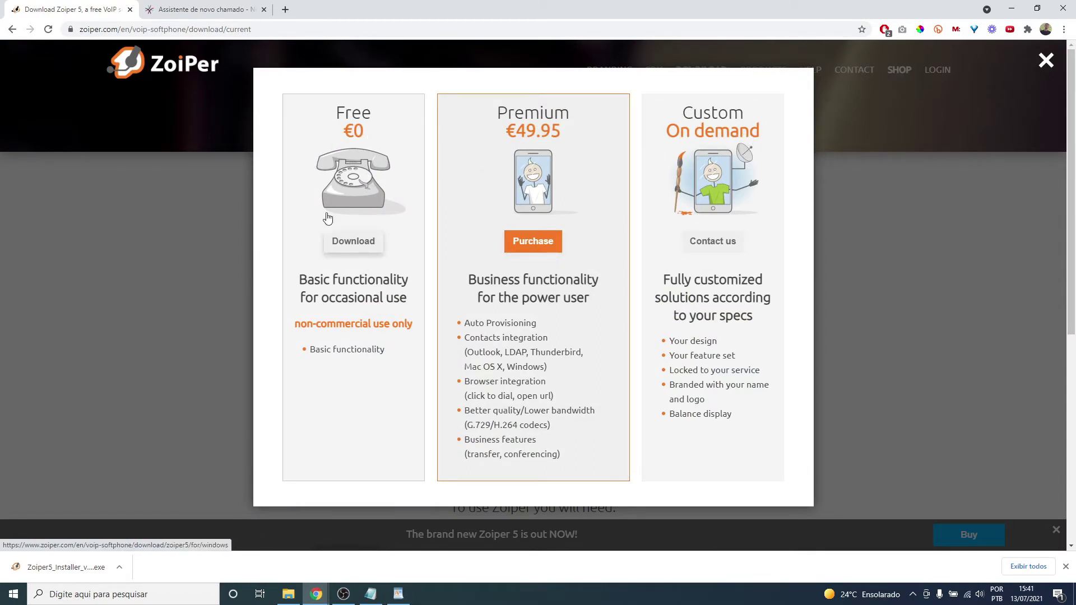
left_click(372, 244)
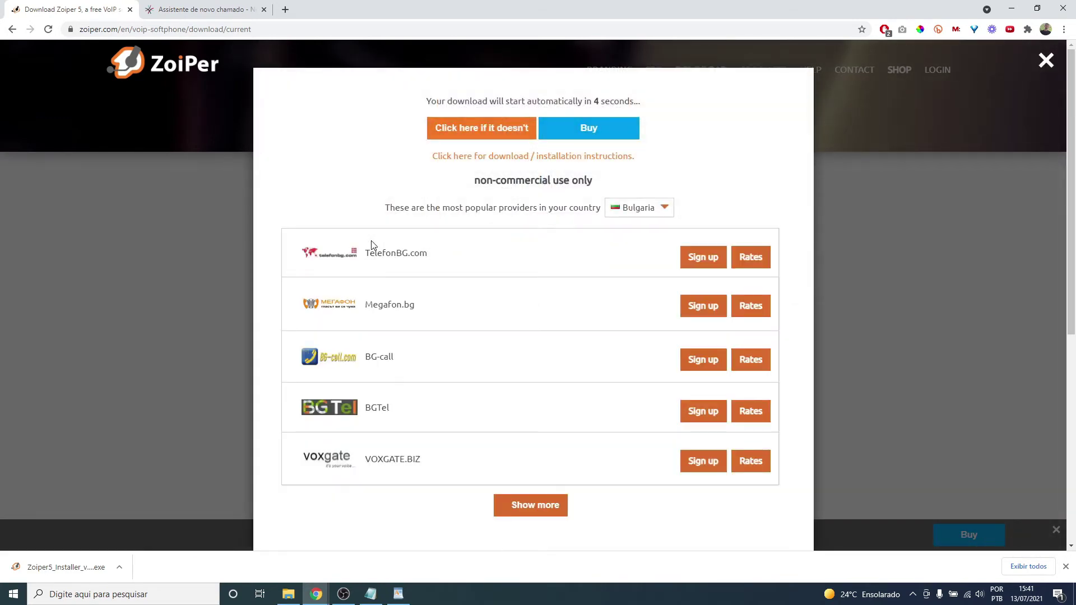
- Cancel the duplicate installer download and close the download window
left_click_drag(505, 102, 600, 105)
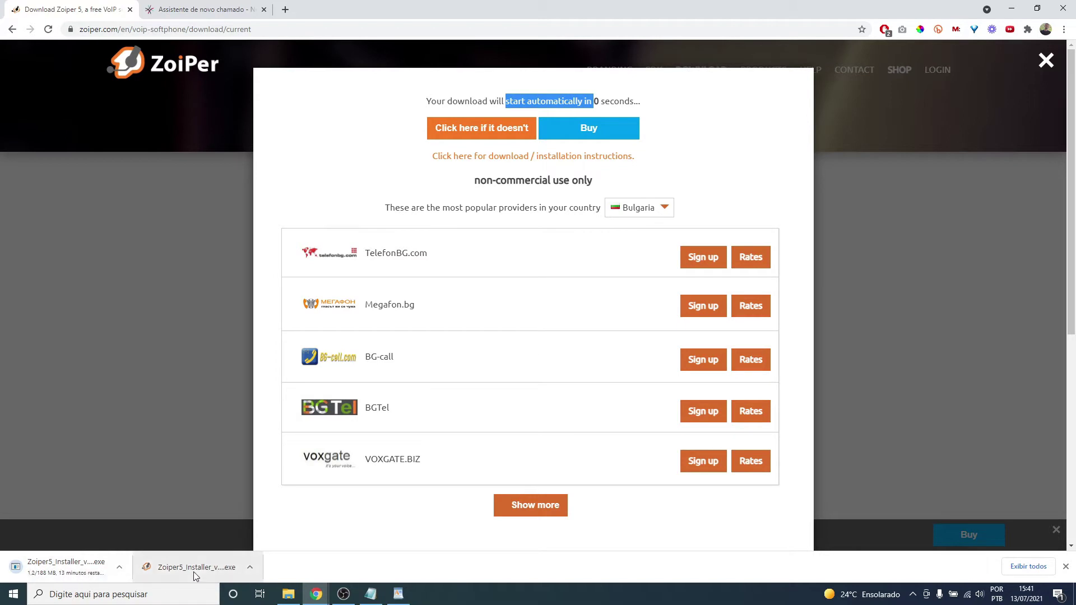
left_click(121, 568)
left_click(137, 549)
left_click(1046, 60)
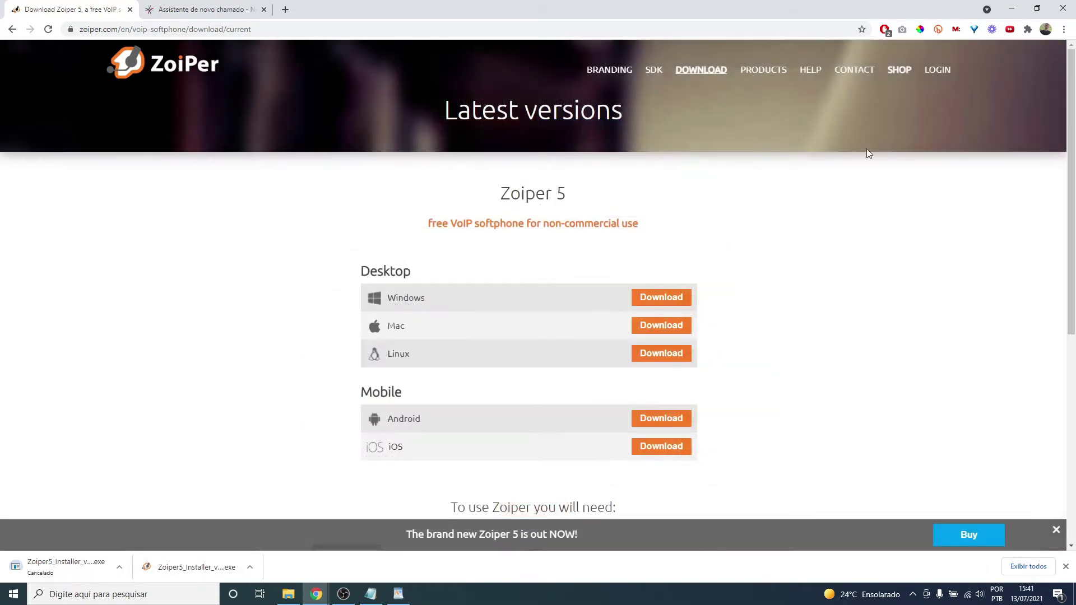
- Run the Zoiper5 installer, accept the licence, keep every default option and finish
left_click(225, 573)
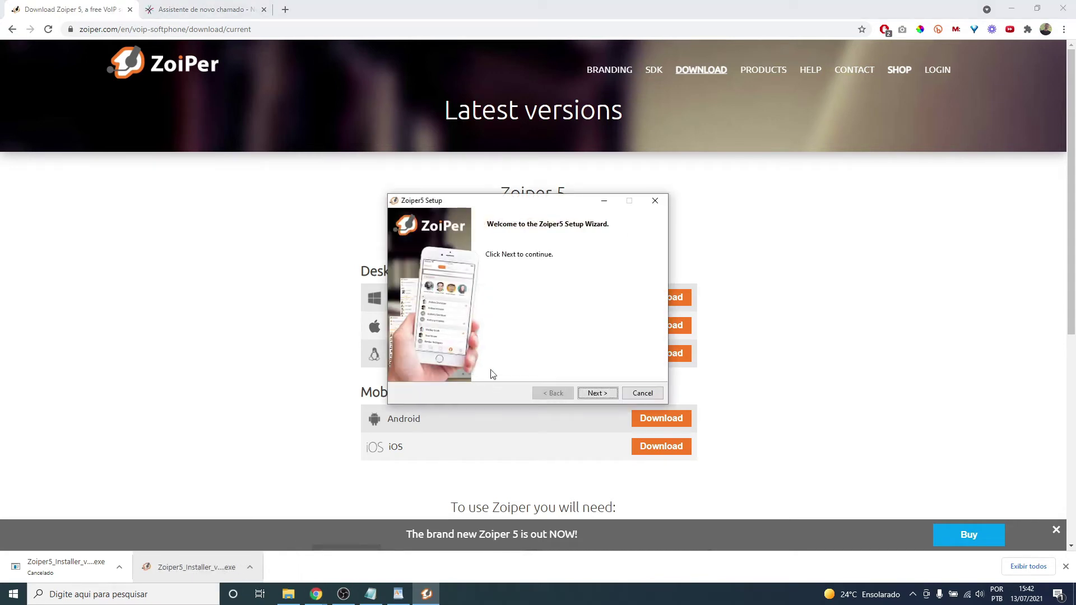
left_click(597, 393)
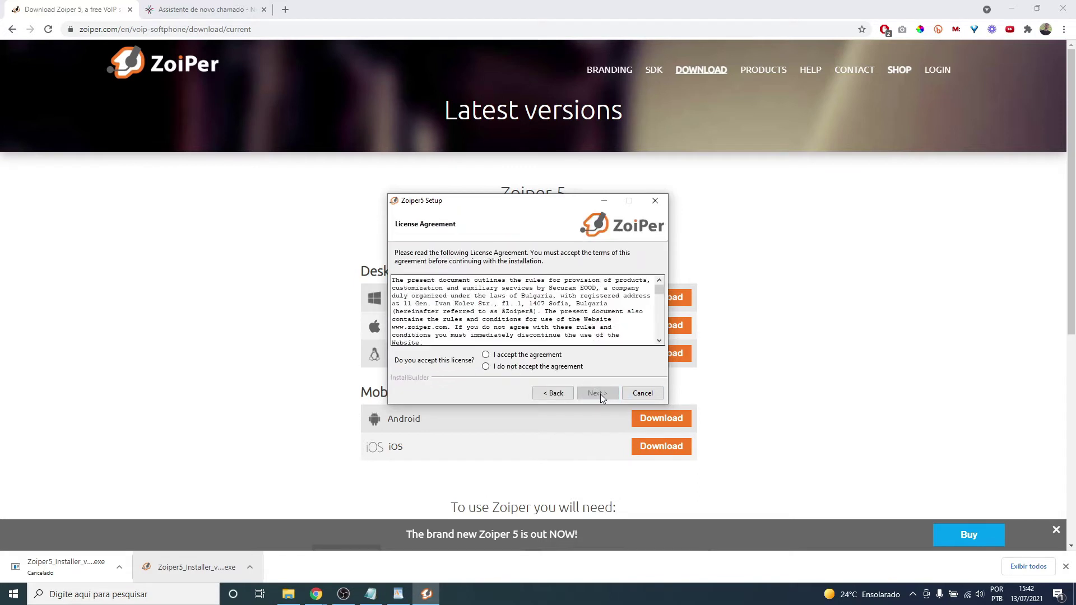
left_click(507, 355)
left_click(597, 393)
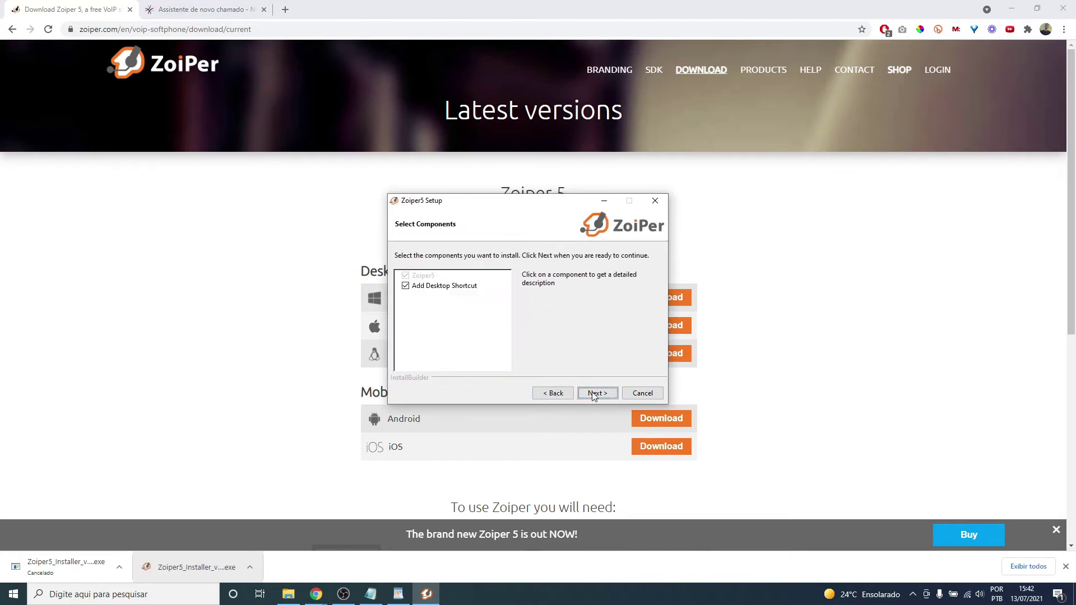
left_click(596, 393)
left_click(595, 394)
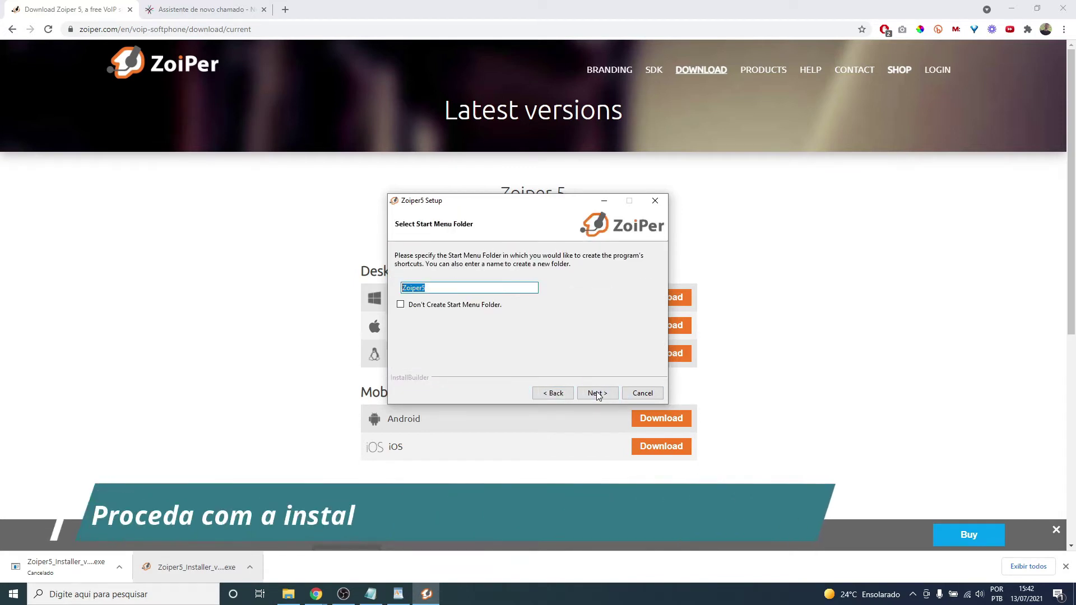
left_click(596, 394)
left_click(597, 393)
left_click(597, 393)
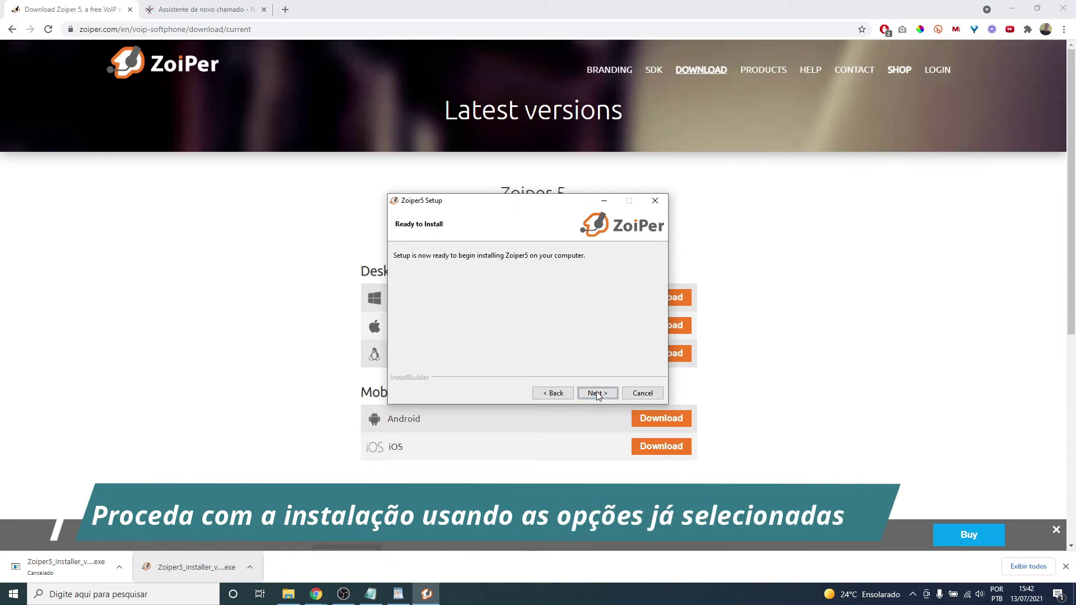
left_click(596, 393)
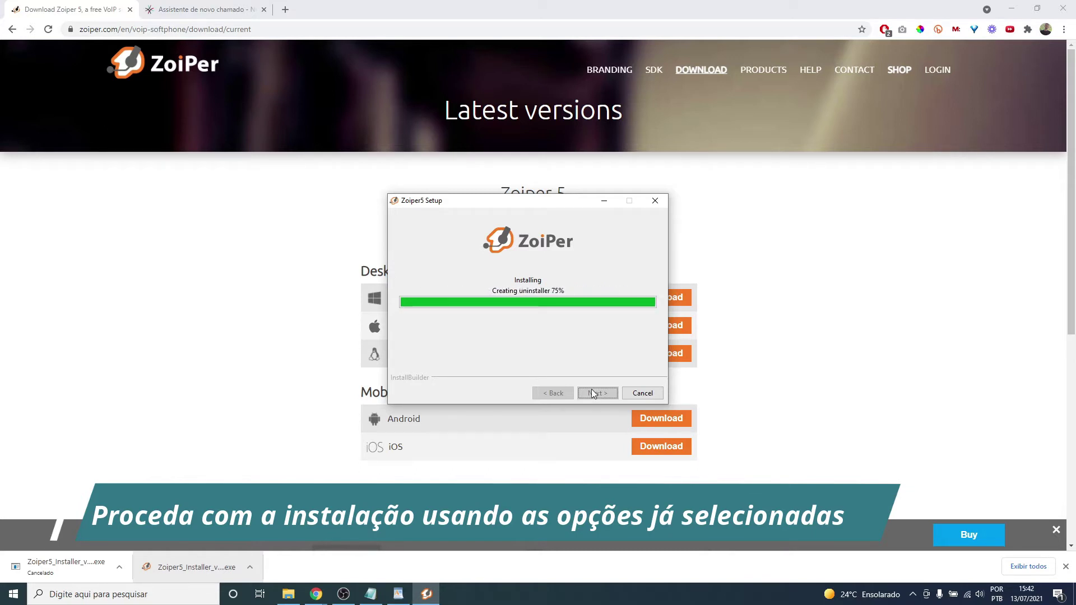
left_click(592, 392)
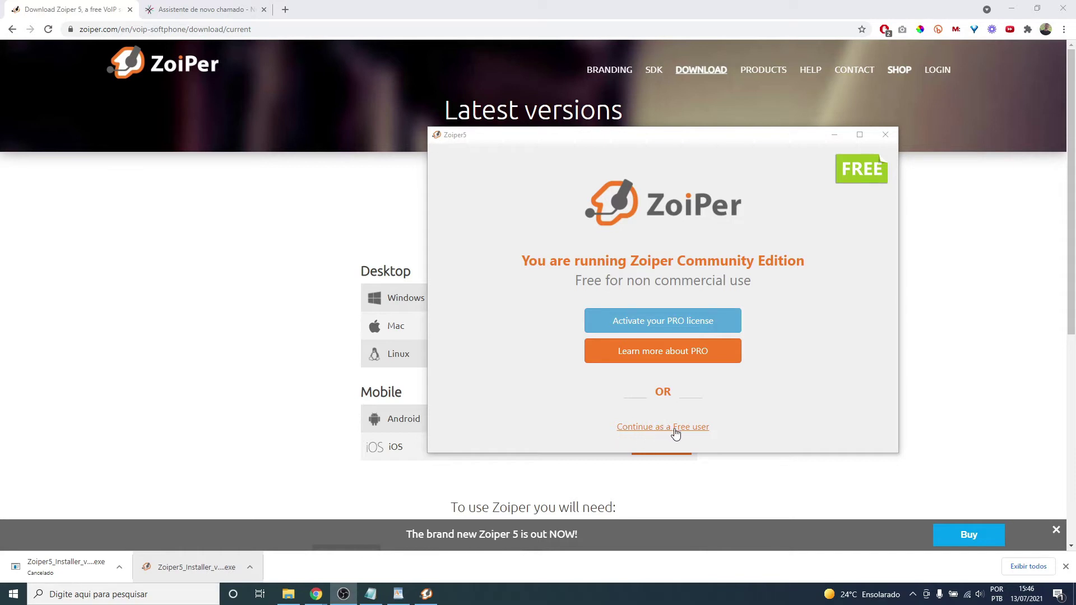
- Continue as a free user and place the account details note beside Zoiper
left_click(697, 432)
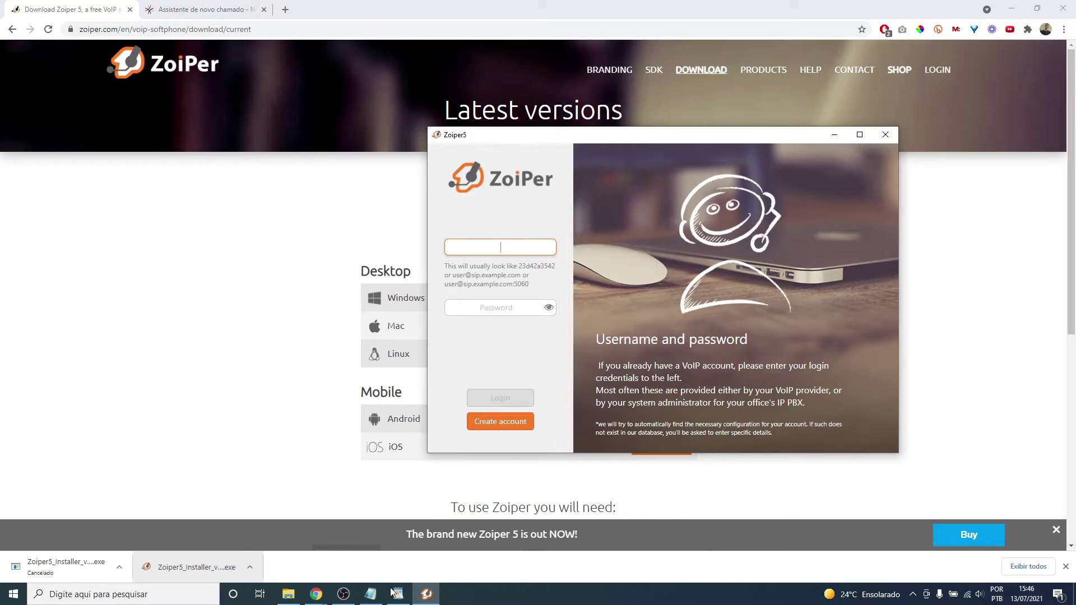
left_click(370, 594)
left_click_drag(467, 101, 574, 100)
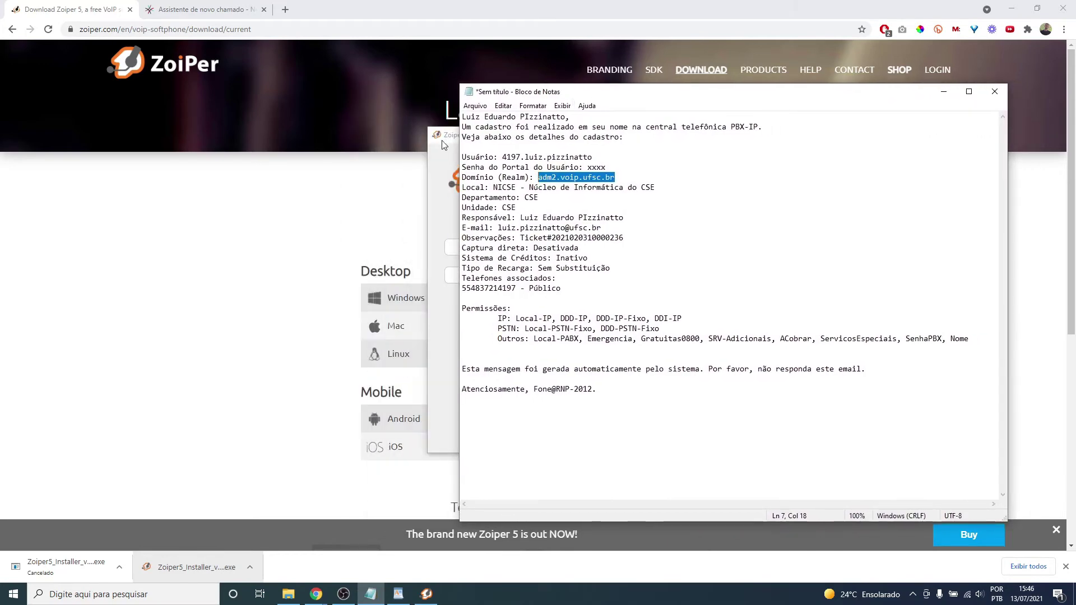
left_click_drag(444, 141, 252, 123)
left_click_drag(496, 119, 390, 115)
left_click_drag(574, 96, 696, 82)
- Pick out the username, password and adm2.voip.ufsc.br domain in the note
left_click_drag(705, 145, 628, 147)
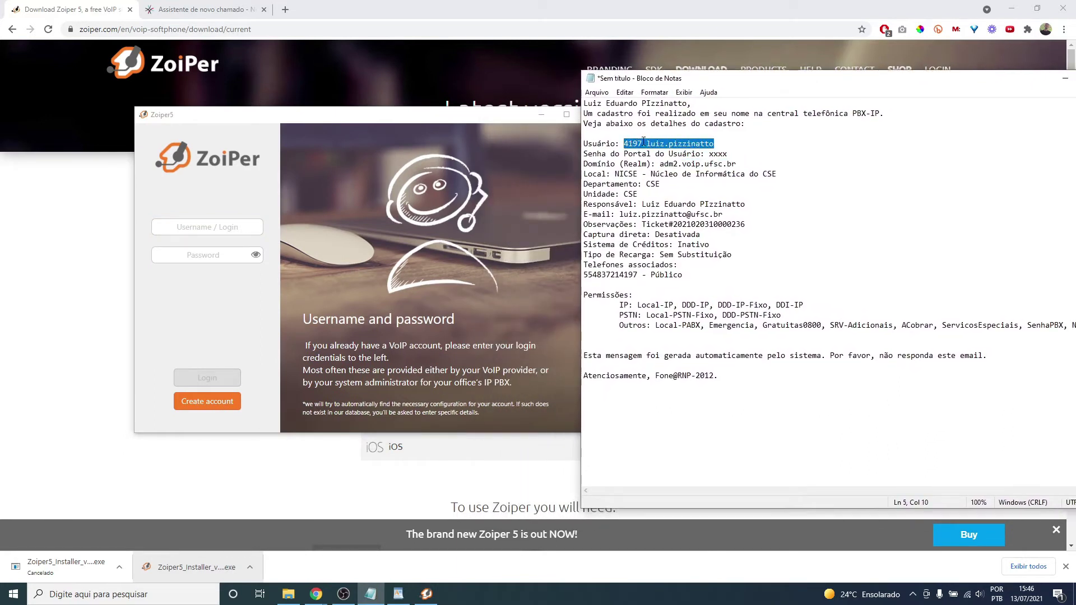
double_click(718, 153)
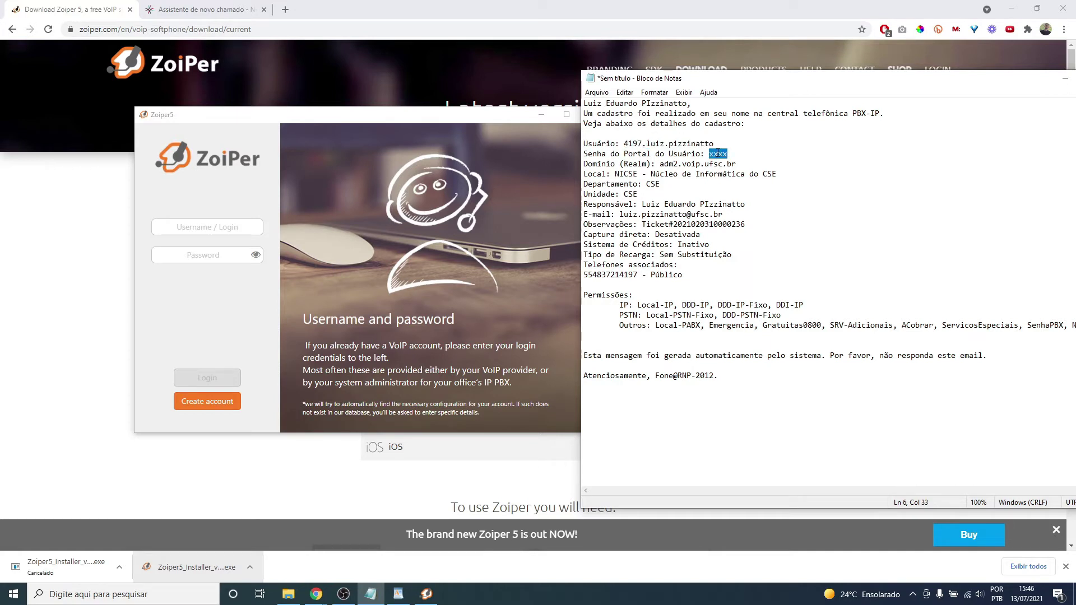
double_click(723, 155)
mouse_move(740, 164)
left_mouse_down()
mouse_move(662, 166)
mouse_move(736, 166)
left_mouse_up()
left_click(658, 166)
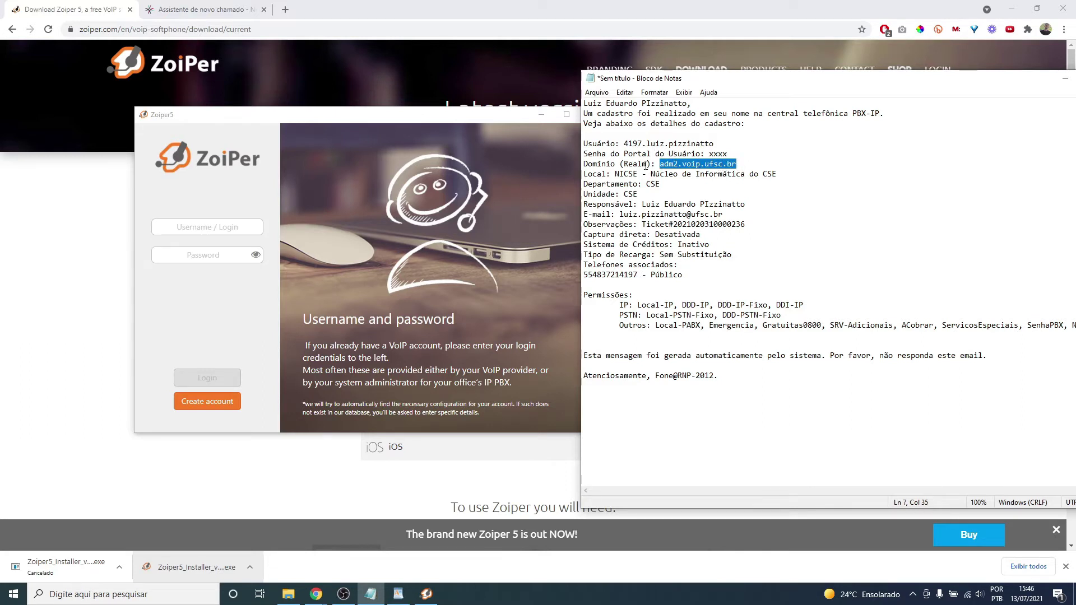
left_click(672, 182)
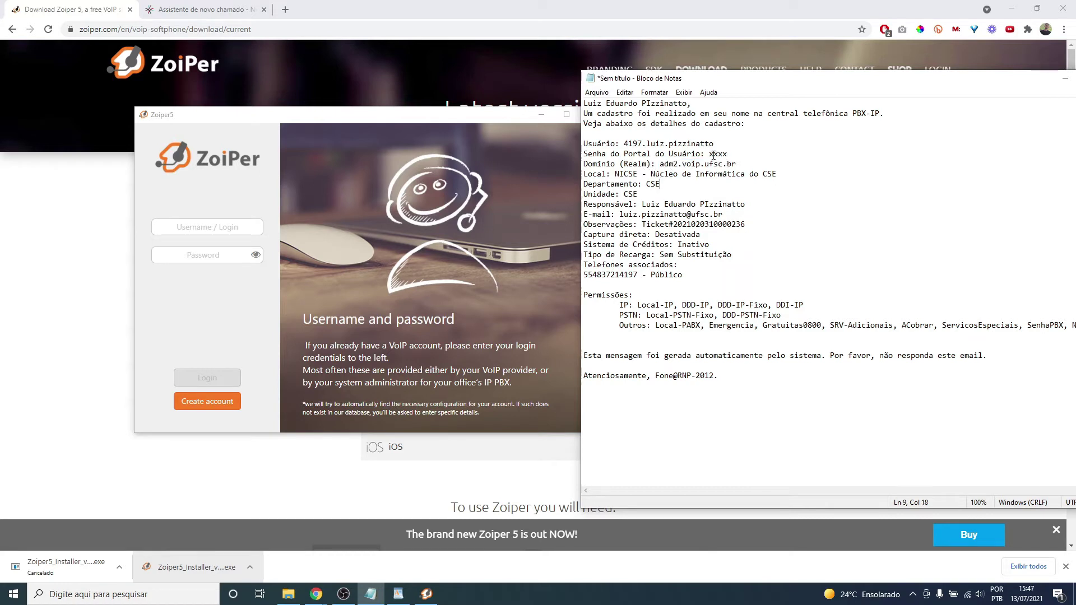
left_click_drag(721, 145, 625, 145)
key("ctrl+c")
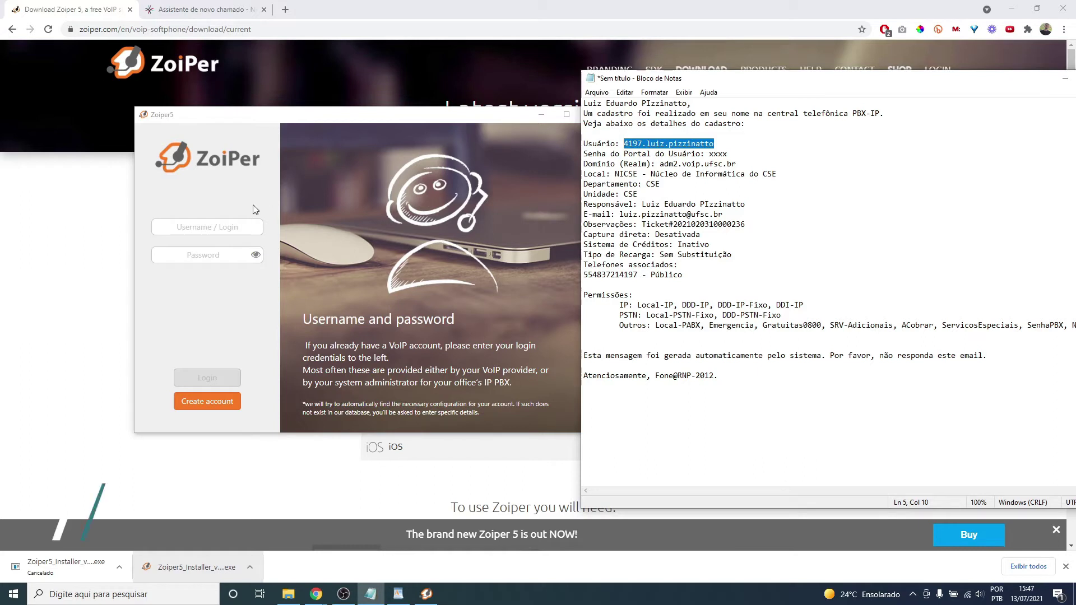
left_click(220, 225)
key("ctrl+v")
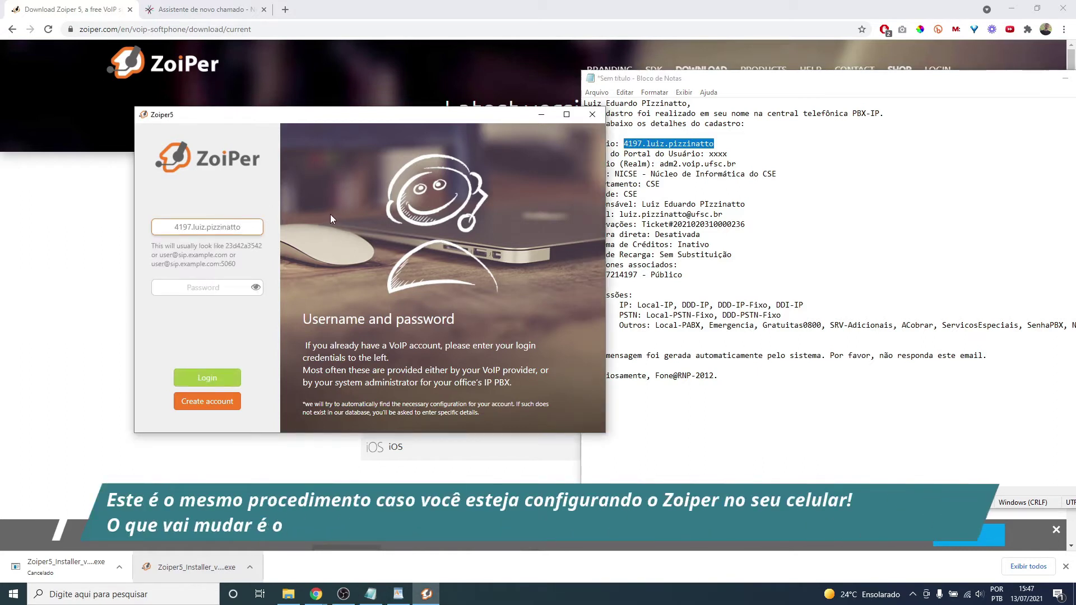
type("@")
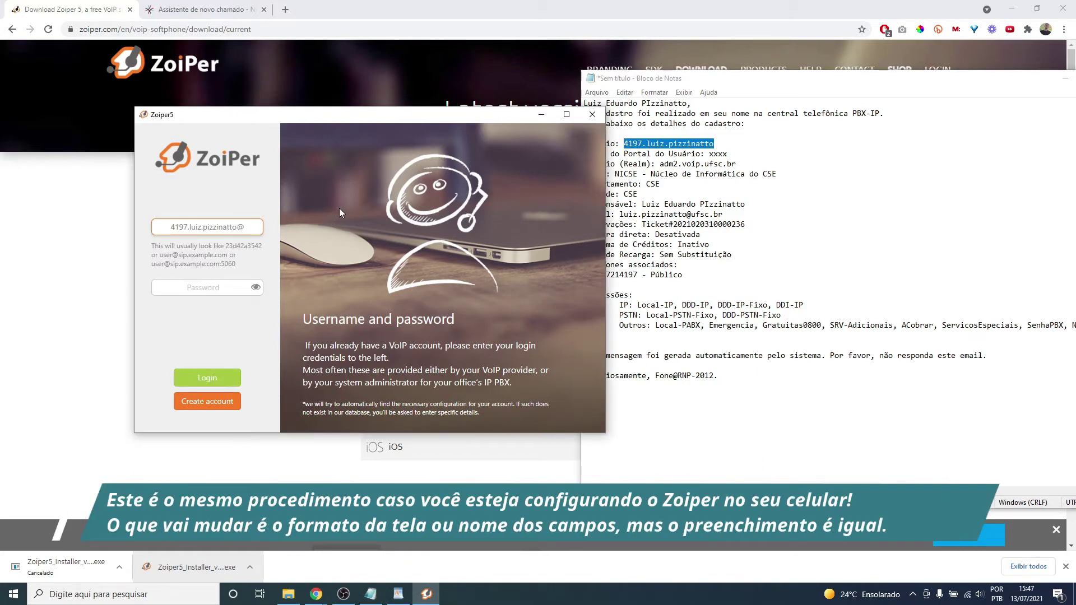
left_click(655, 199)
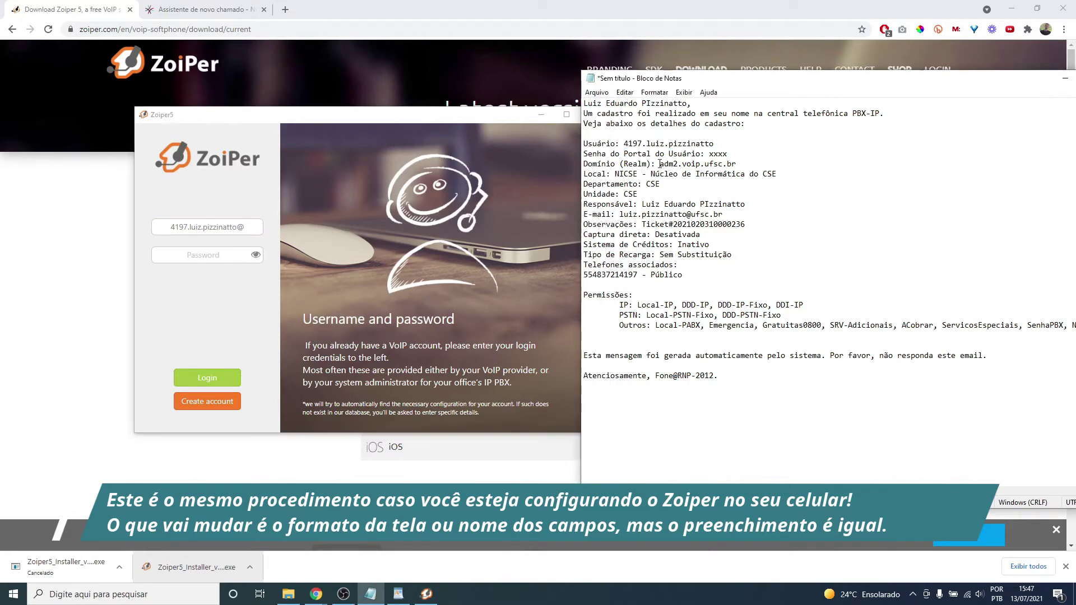
left_click_drag(668, 165, 732, 166)
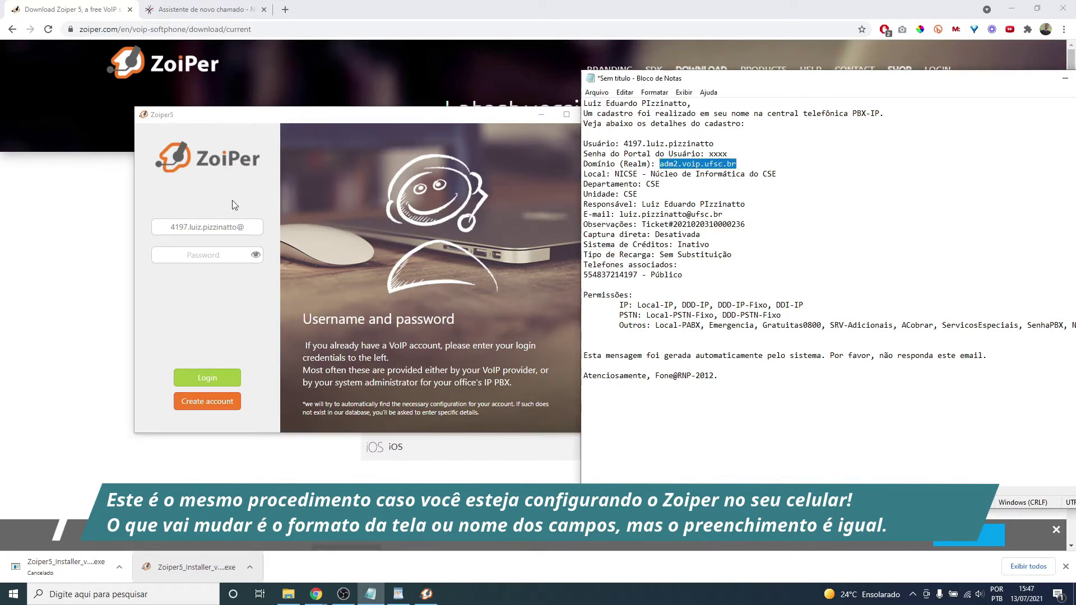
left_click(253, 227)
type("adm2.voip.ufsc.br")
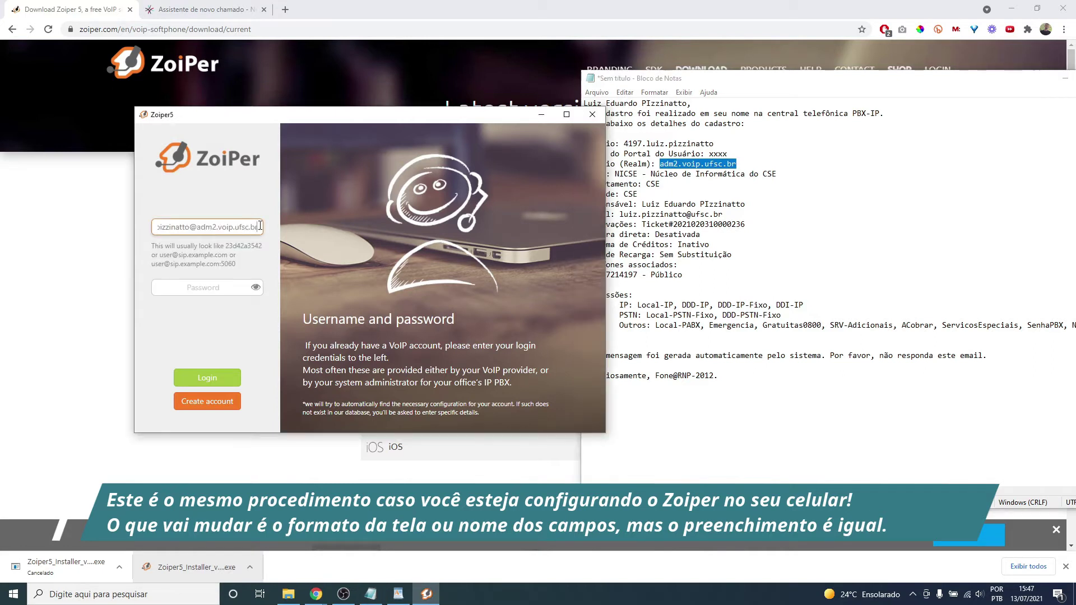
mouse_move(209, 229)
left_mouse_down()
mouse_move(157, 230)
mouse_move(227, 230)
left_mouse_up()
left_click(157, 229)
left_click(227, 230)
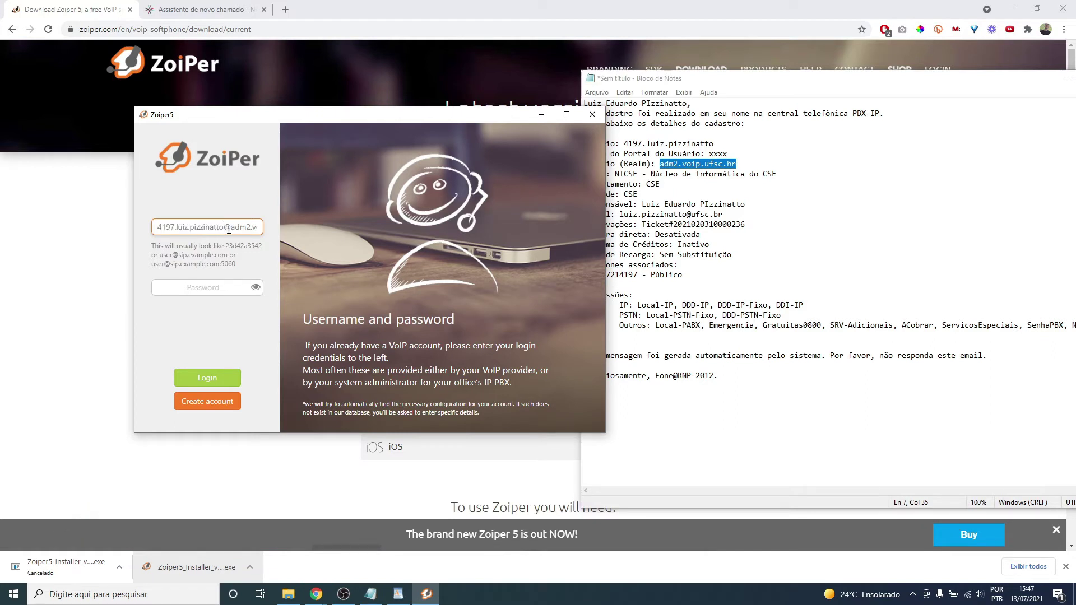
left_click_drag(230, 227, 282, 232)
- Paste the account password from the note into the Password field
left_click(226, 287)
double_click(718, 154)
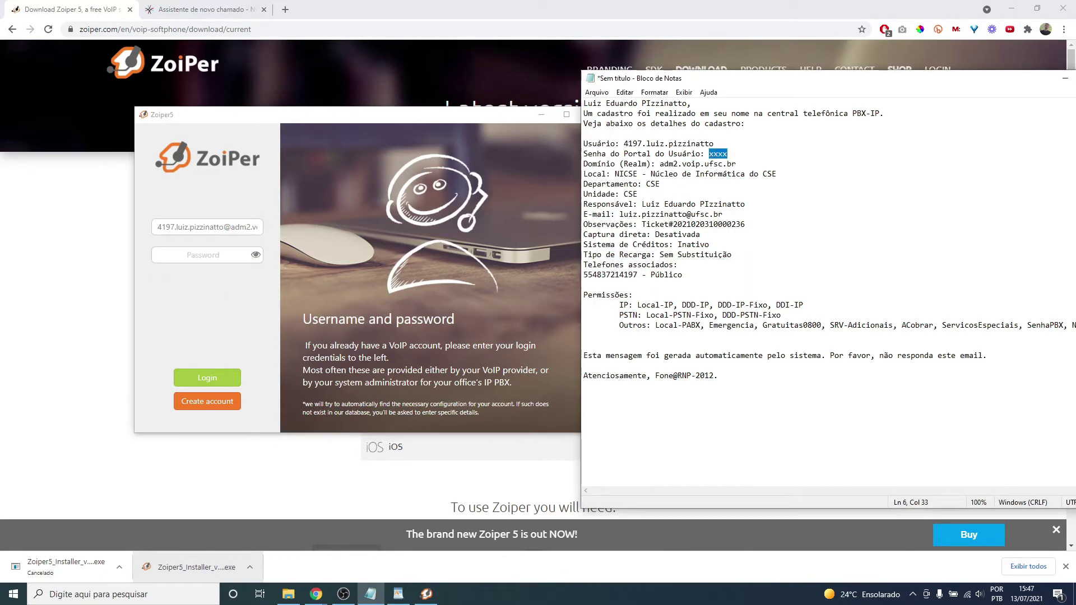
key("alt+Tab")
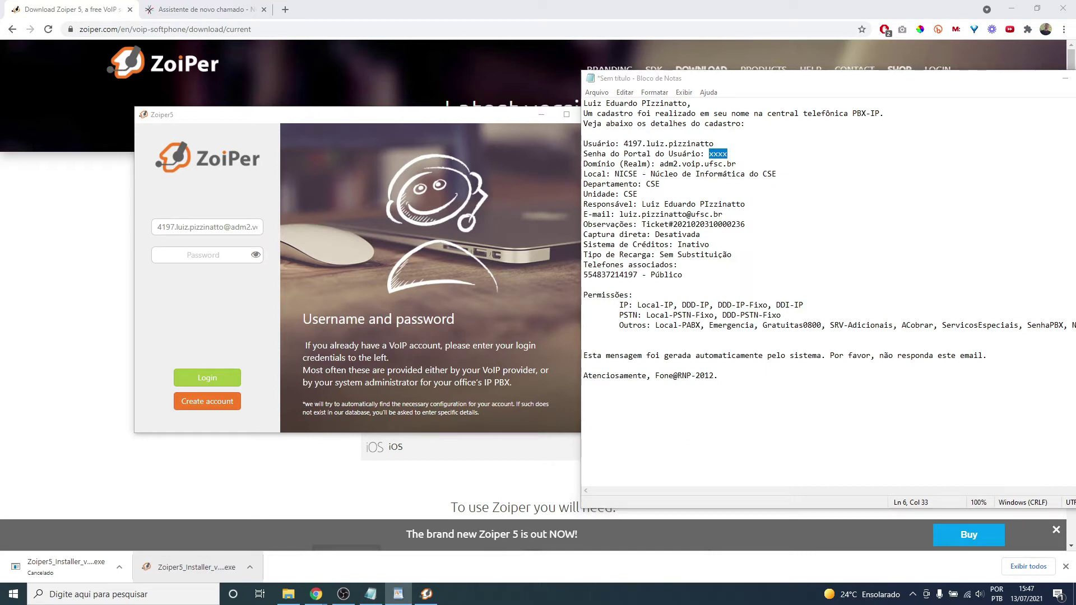
left_click(196, 252)
key("ctrl+v")
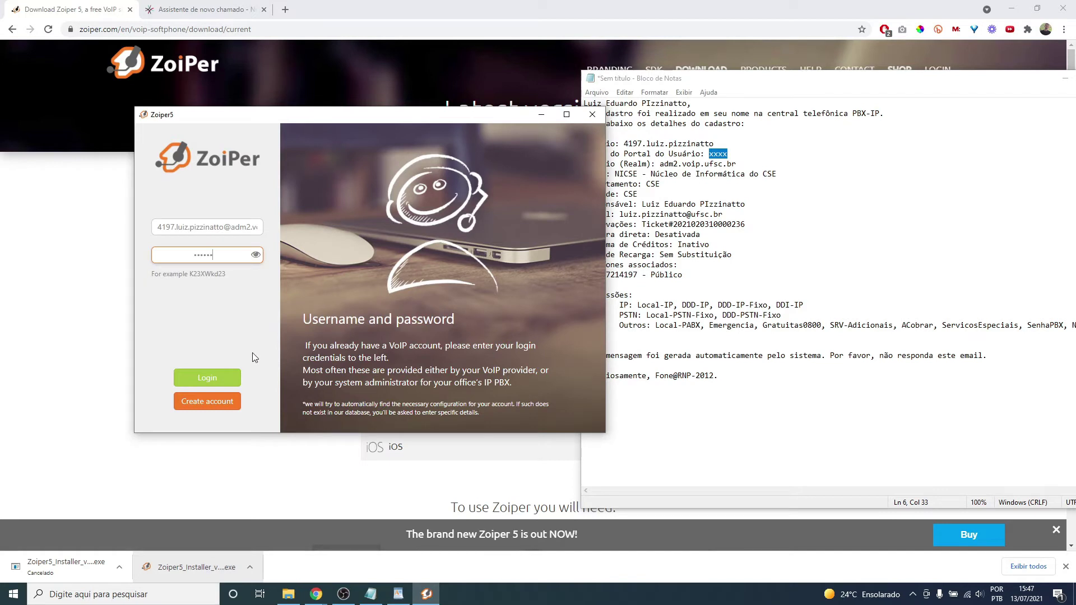
- Submit the login and hostname, then step back to recheck the username's domain
left_click(219, 379)
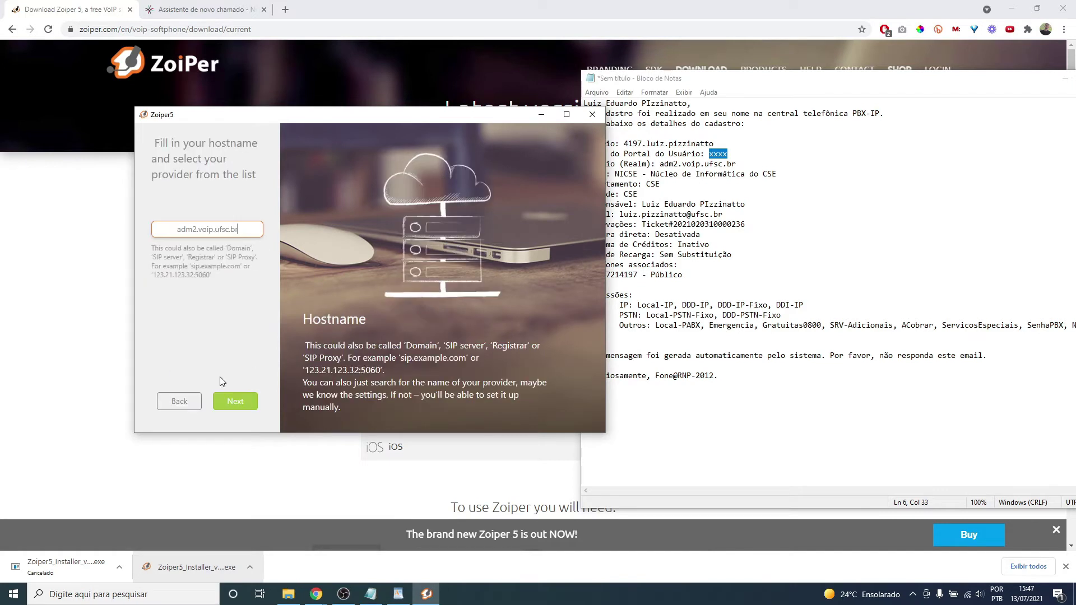
left_click(235, 403)
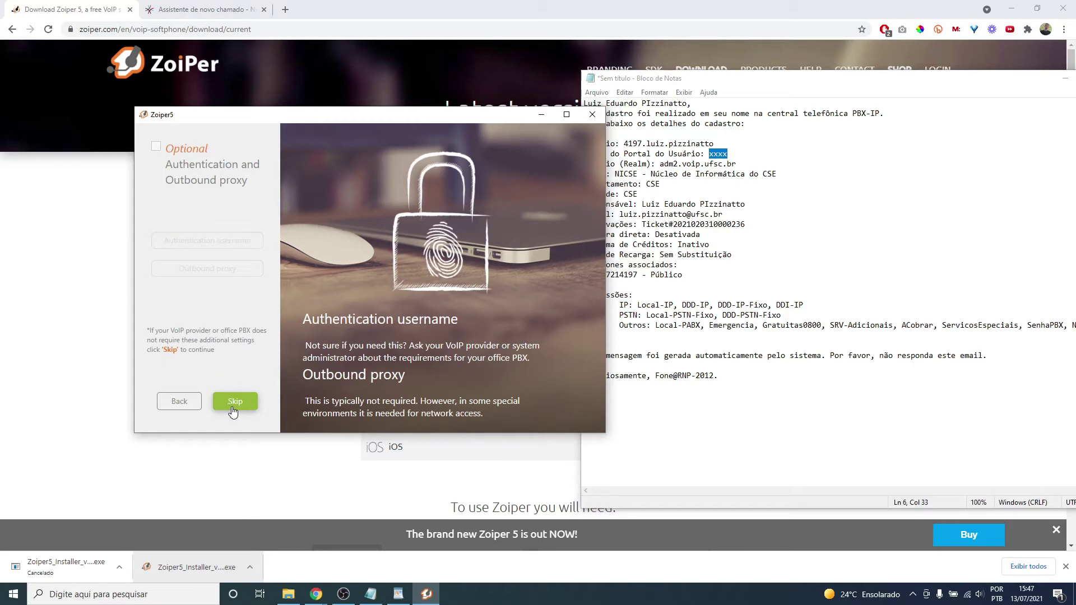
left_click(236, 404)
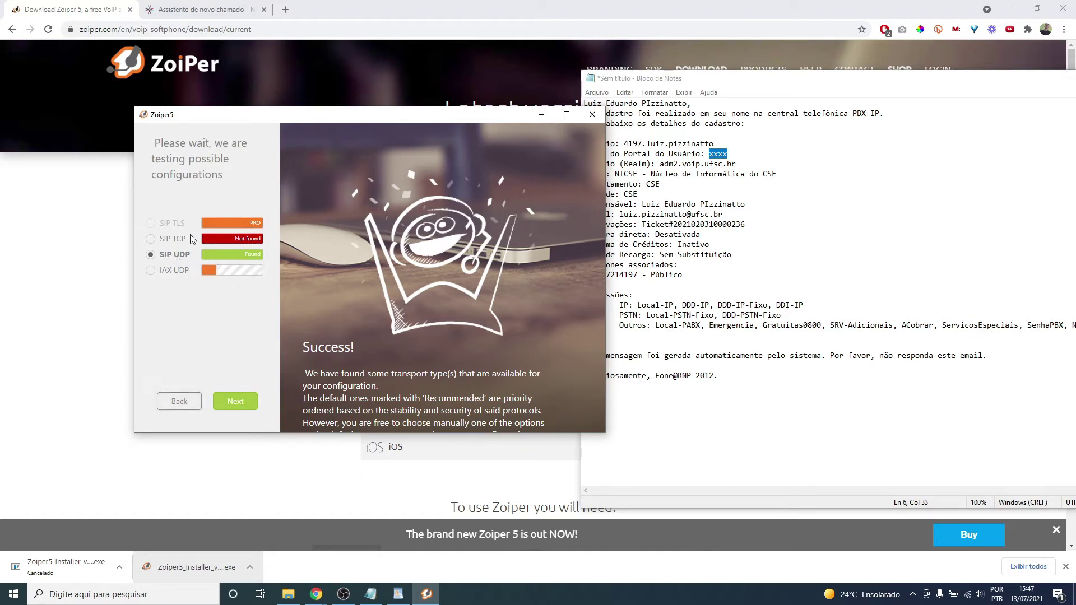
left_click(178, 402)
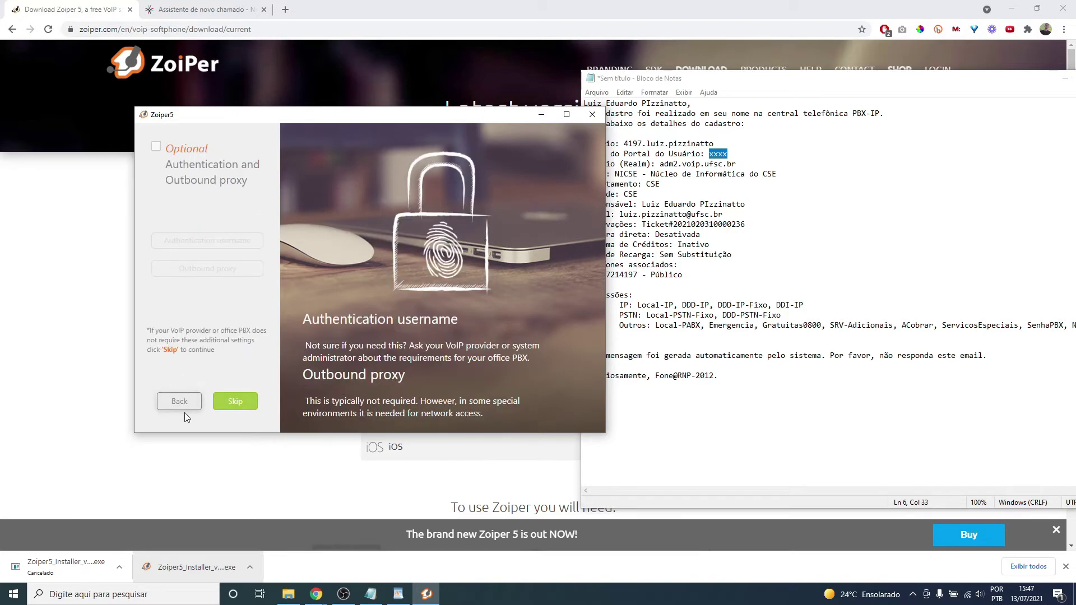
left_click(180, 401)
left_click(181, 401)
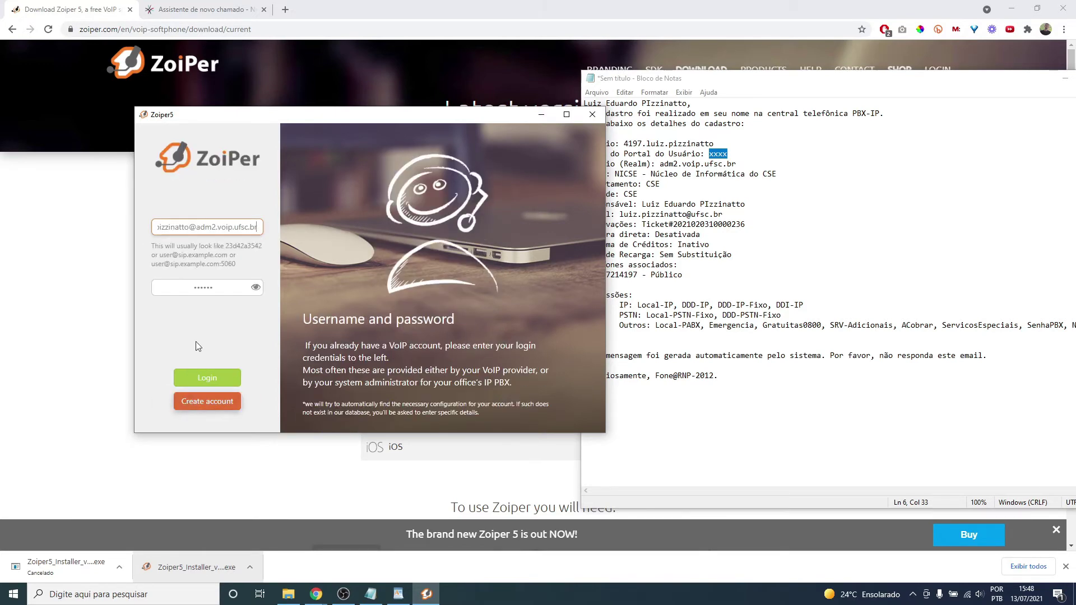
left_click_drag(174, 226, 386, 275)
left_click(170, 229)
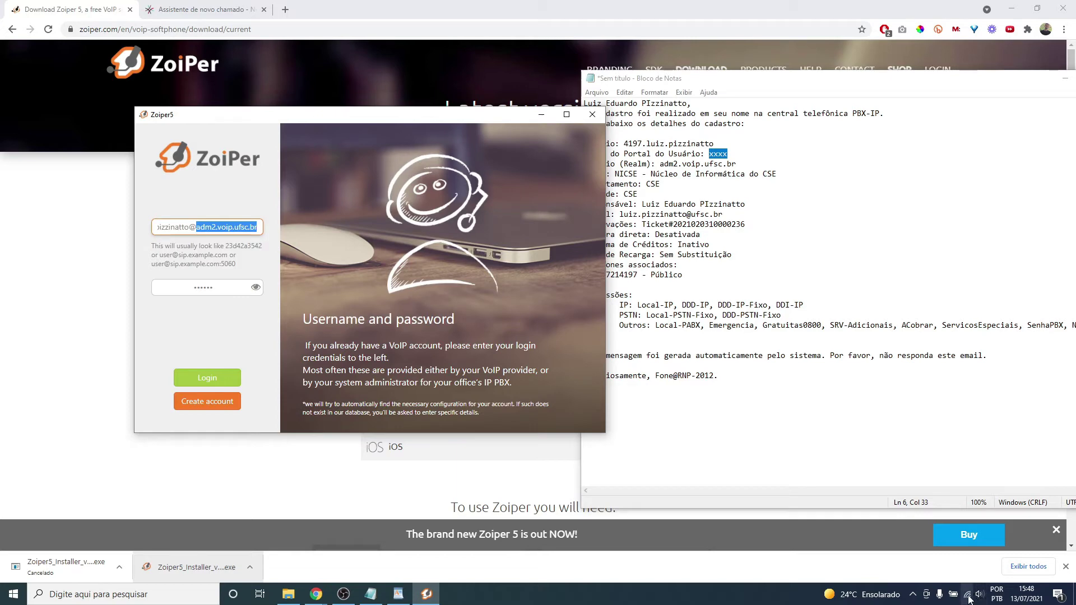
- Resubmit login, accept hostname adm2.voip.ufsc.br, skip authentication and accept SIP UDP
left_click(205, 379)
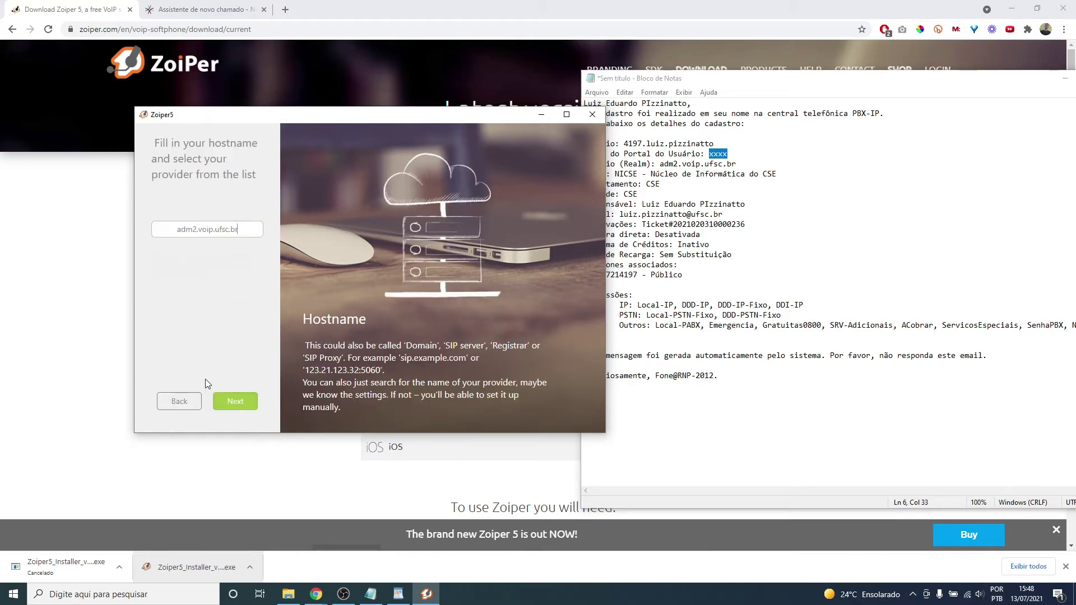
left_click(235, 402)
left_click(236, 403)
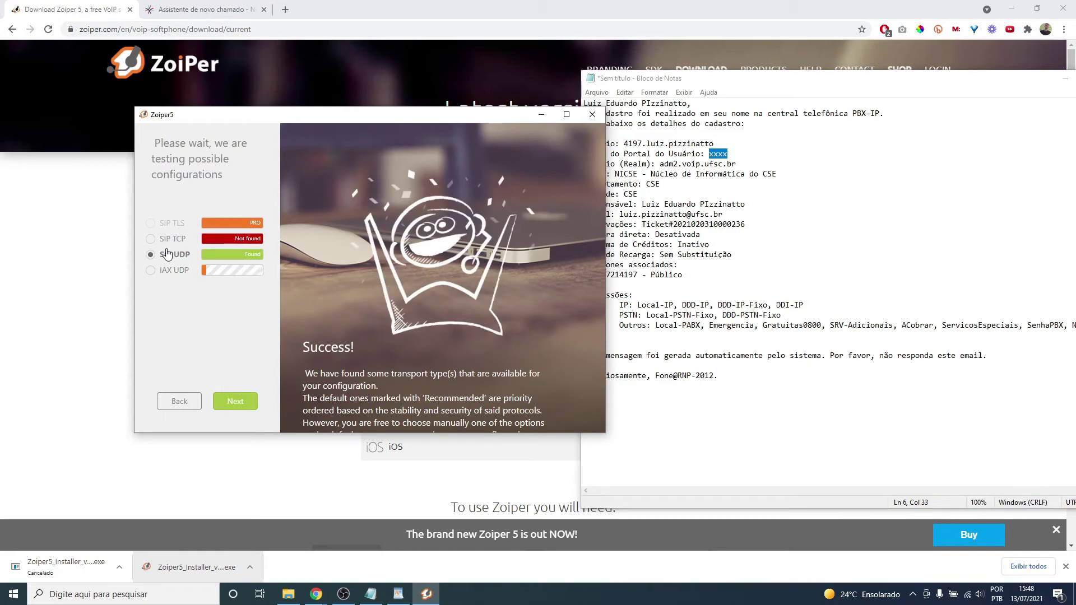
left_click(242, 403)
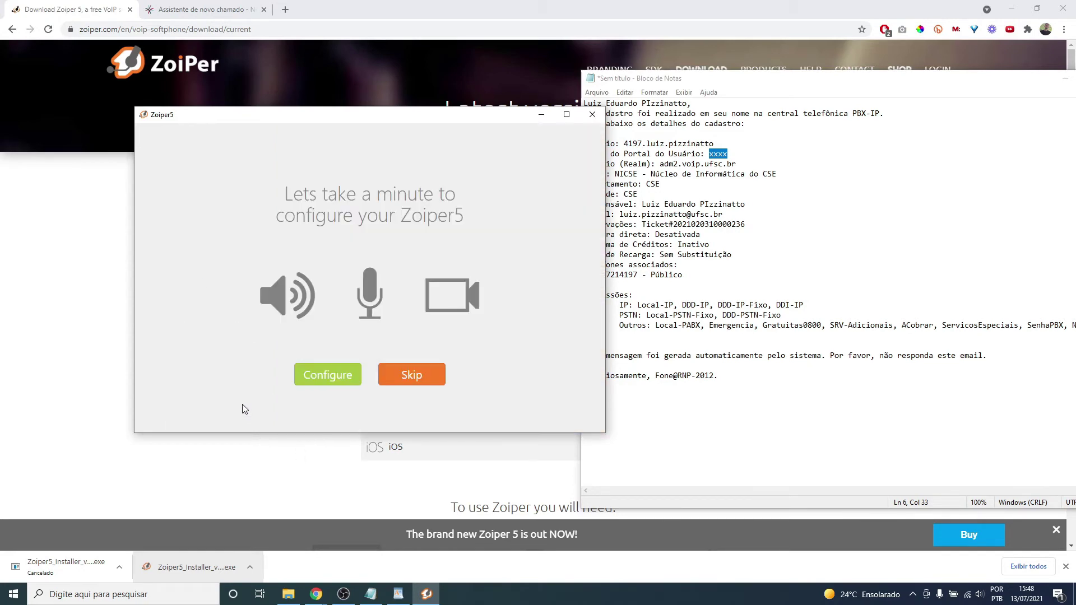
- Skip device setup, confirm the SIP account in the account list, and show the dialpad
left_click(430, 381)
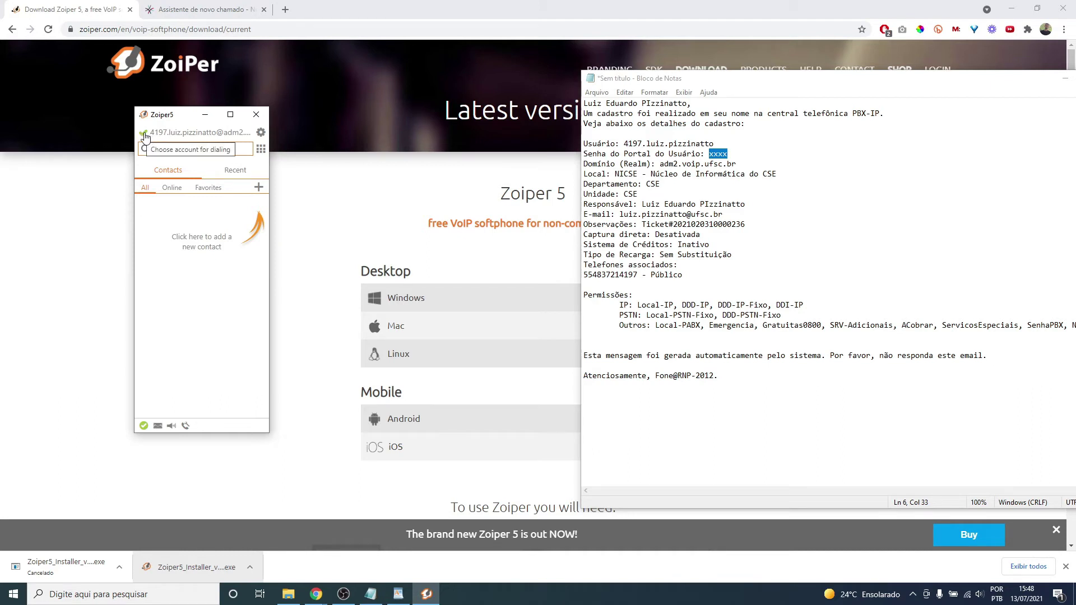
left_click(199, 135)
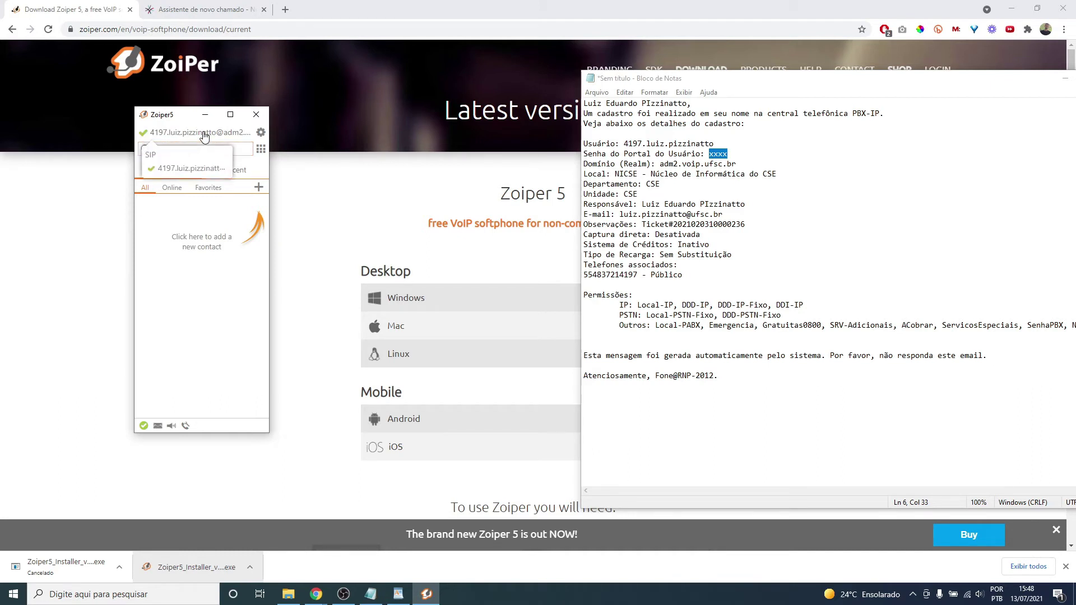
left_click(191, 169)
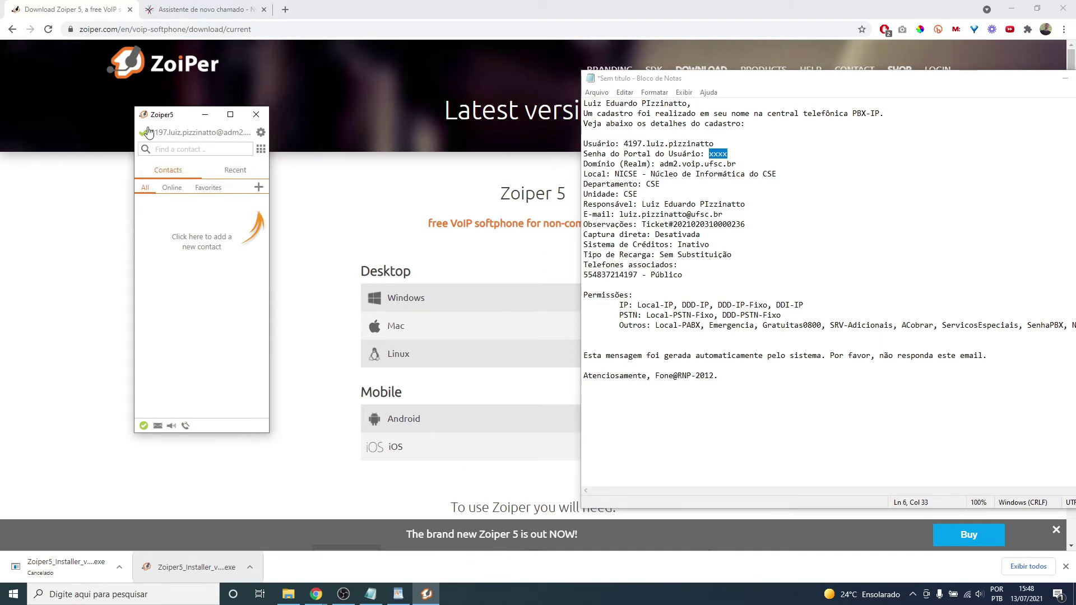
left_click(261, 151)
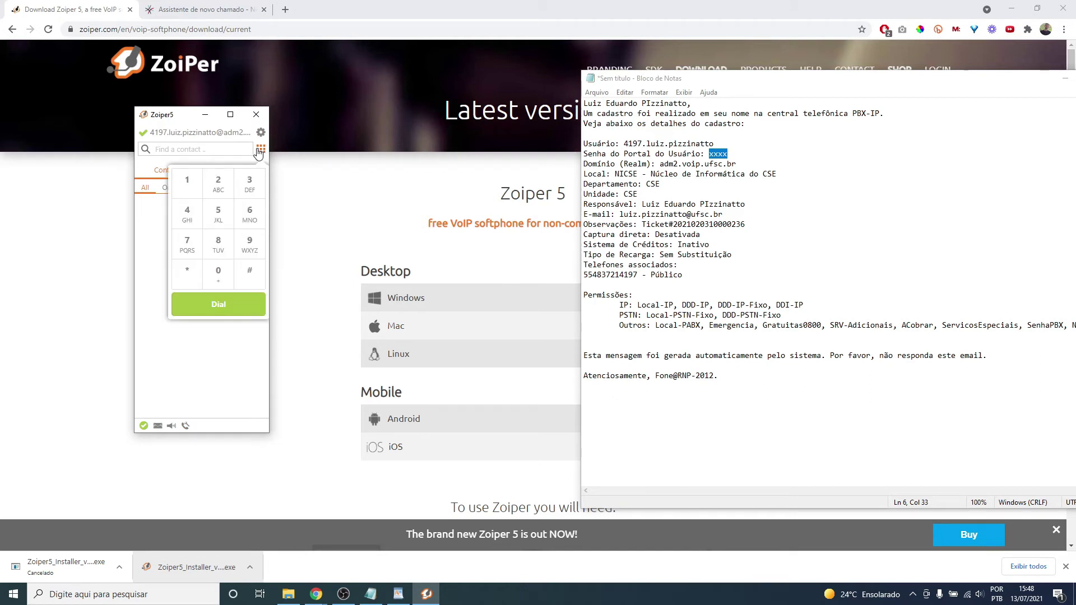
- Dial an external number digit by digit on the keypad
left_click(213, 274)
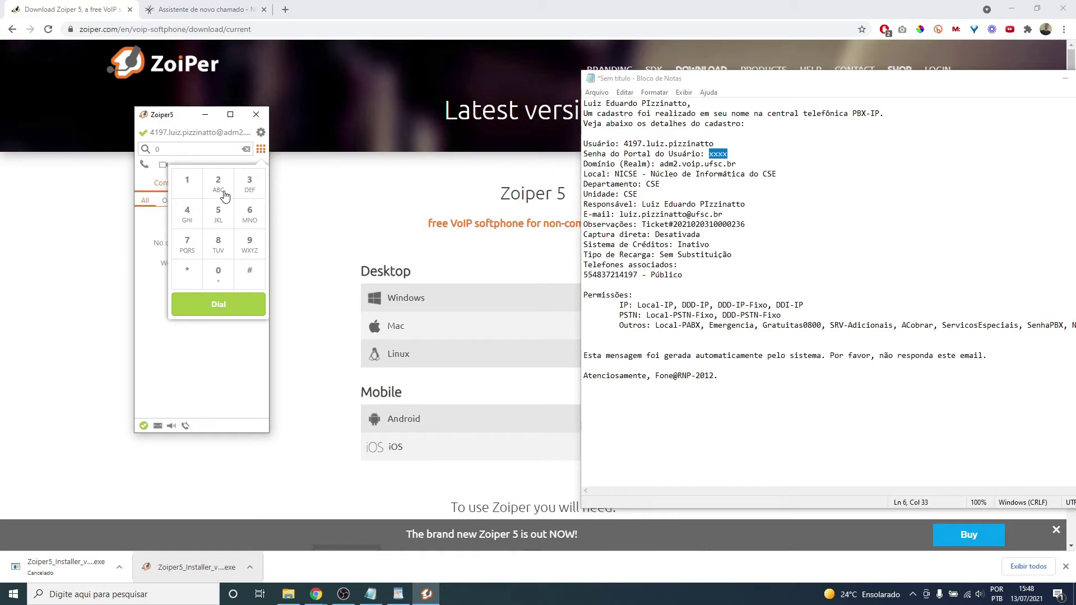
left_click(250, 182)
left_click(250, 184)
left_click(250, 213)
left_click(250, 183)
left_click(183, 193)
left_click(217, 274)
left_click(219, 185)
left_click(221, 275)
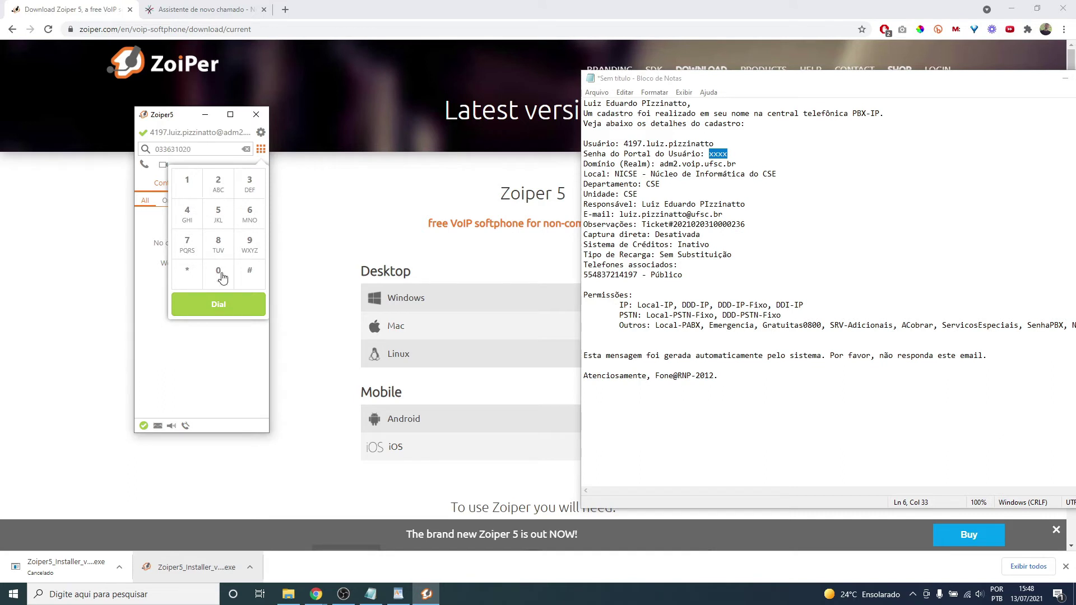
- Replace the dialled number with the test extension, check the account, and close the window
left_click(149, 149)
left_click_drag(200, 152, 145, 151)
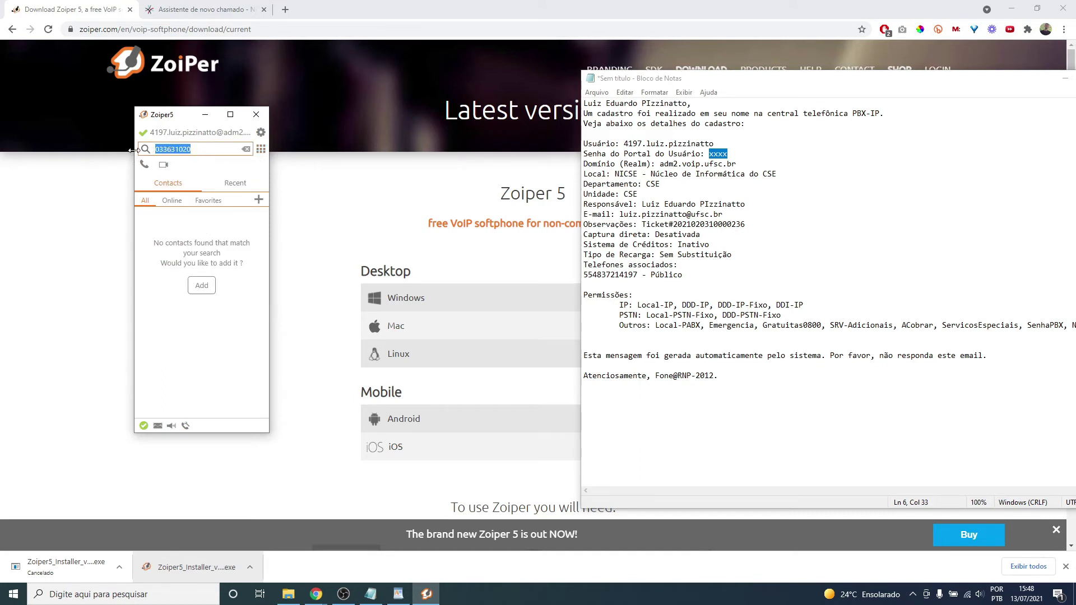
key("BackSpace")
type("6")
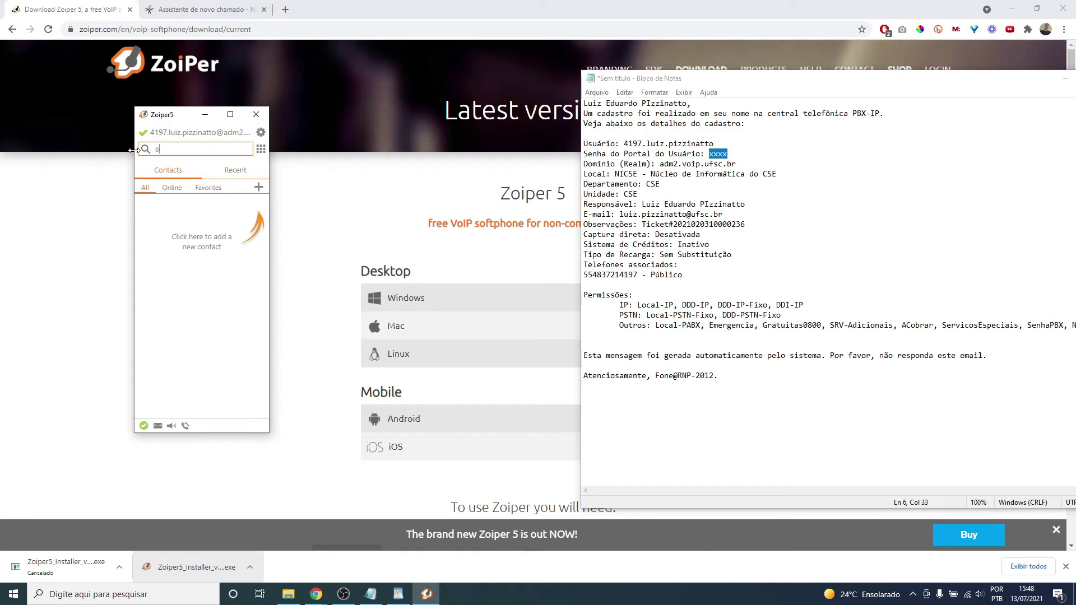
type("507")
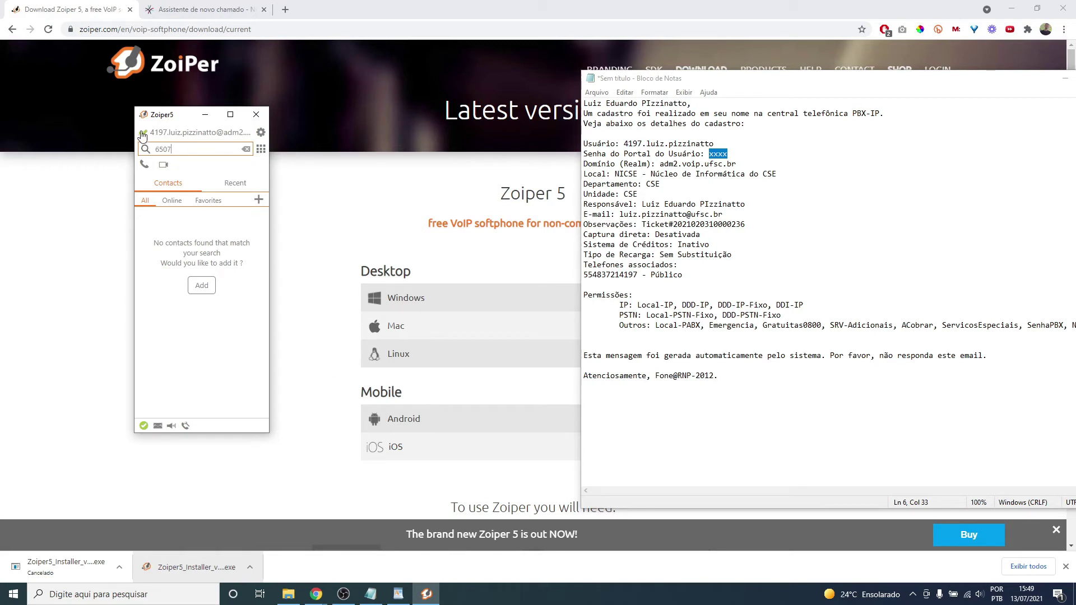
left_click(143, 136)
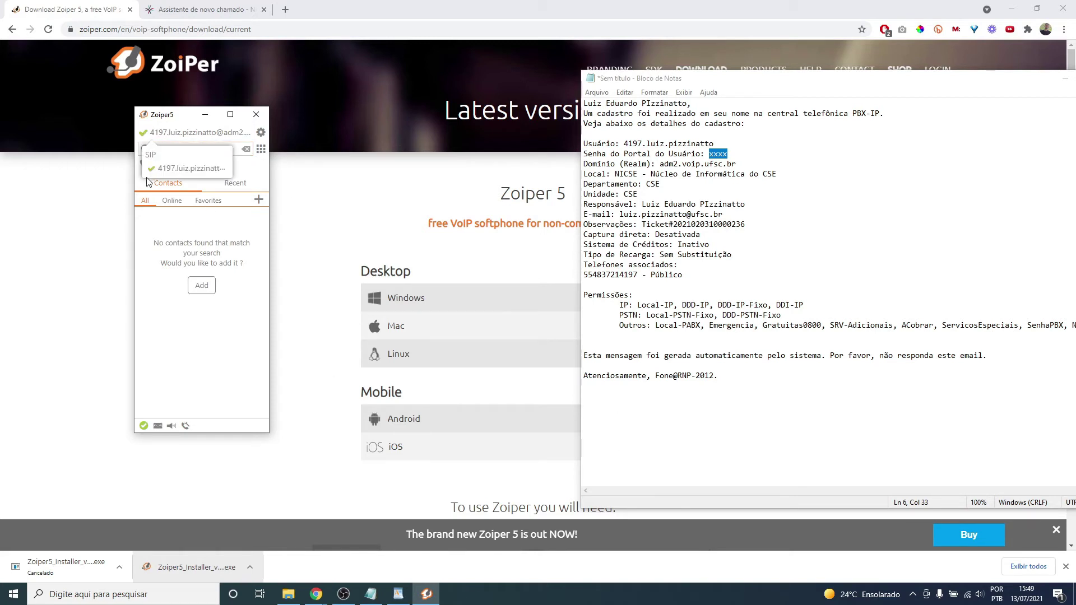
left_click(189, 136)
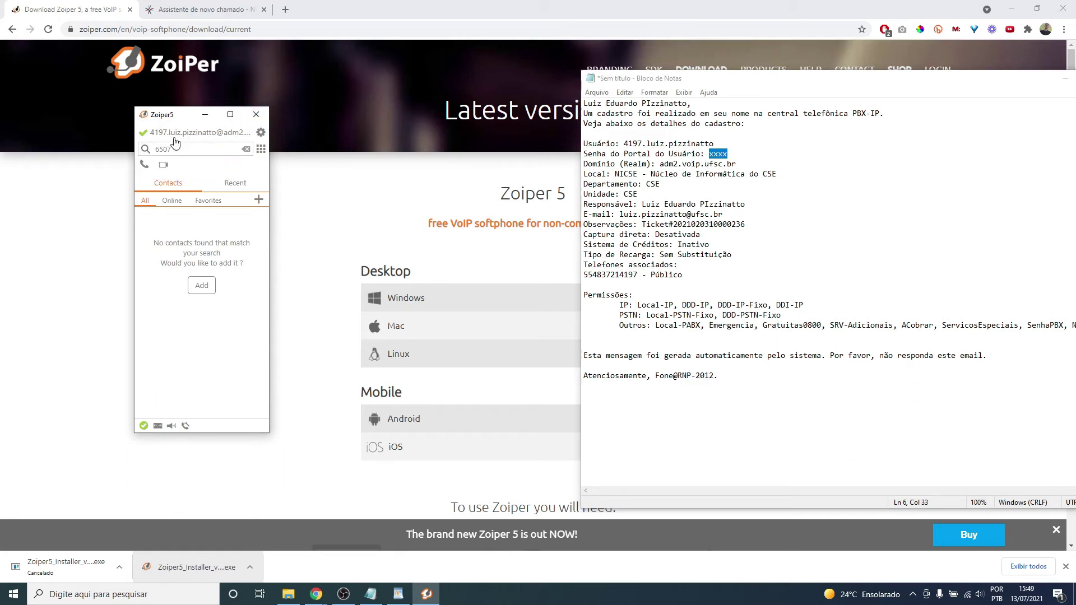
left_click(256, 115)
- Restore Zoiper, hang up the test call, and check it in recent calls
left_click(426, 595)
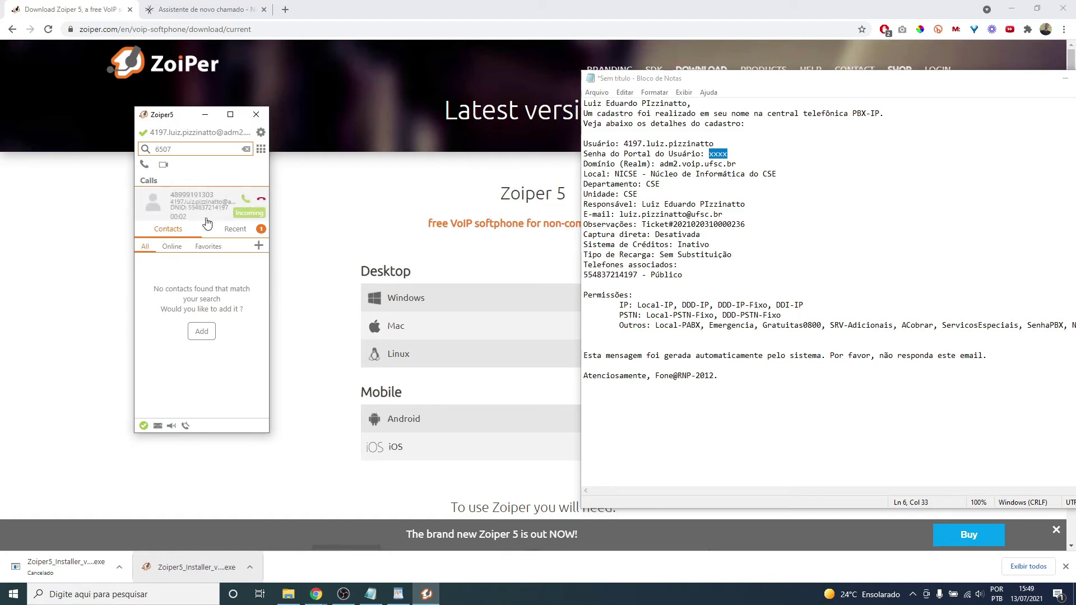
left_click(262, 199)
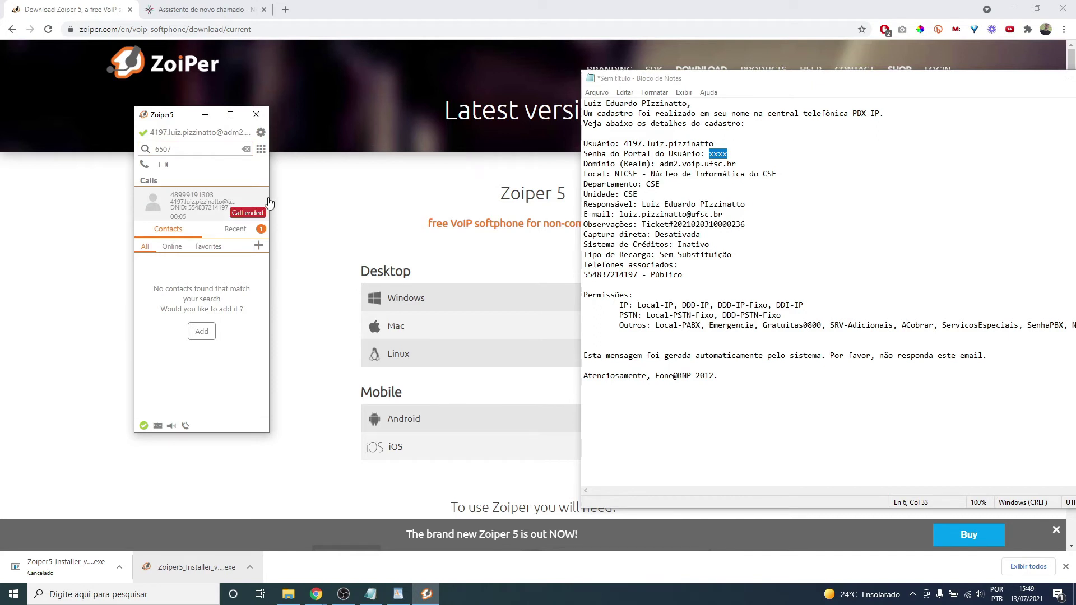
left_click(239, 229)
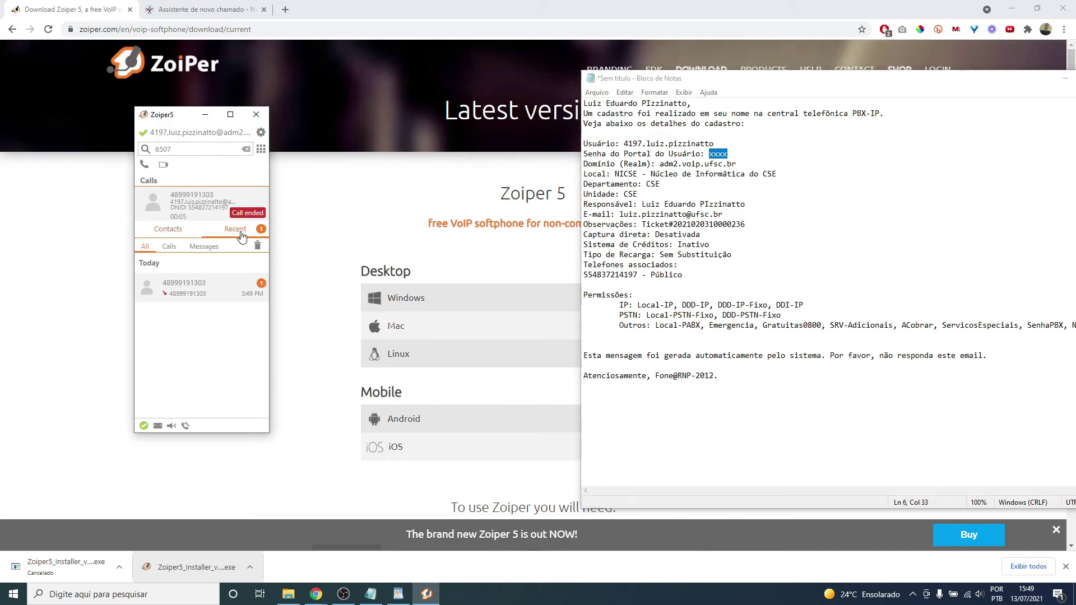
left_click(180, 183)
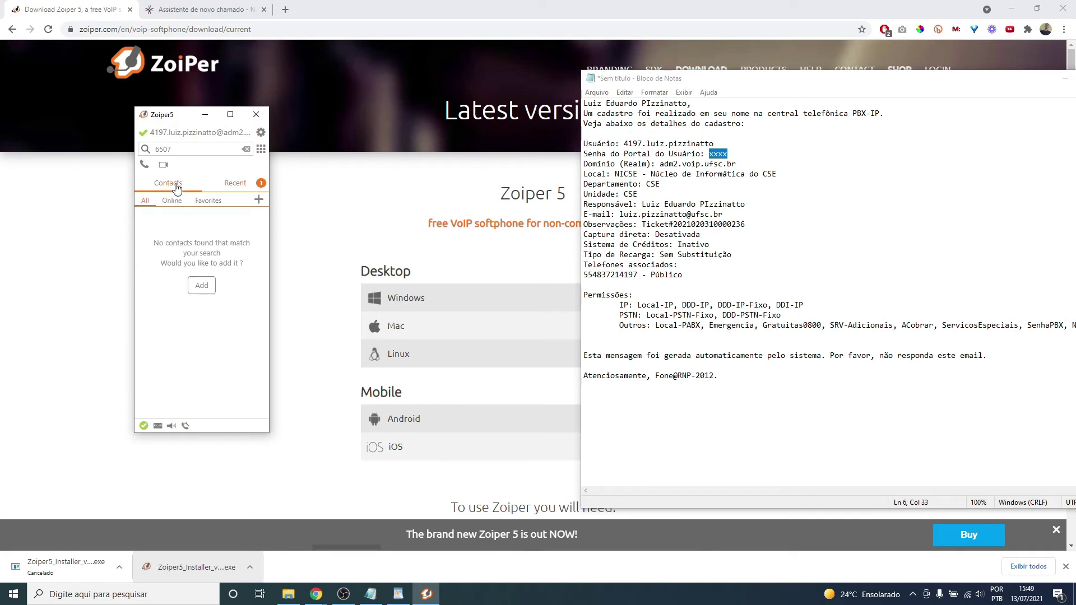
- Back in Contacts, close the Zoiper window, reopening and closing it once more
left_click(196, 150)
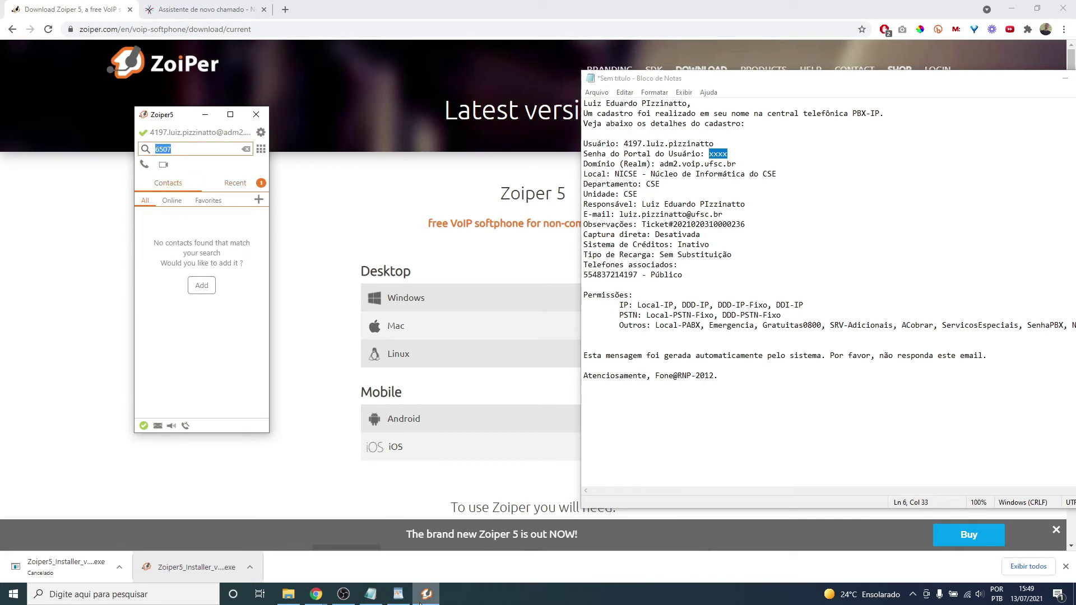
left_click(256, 115)
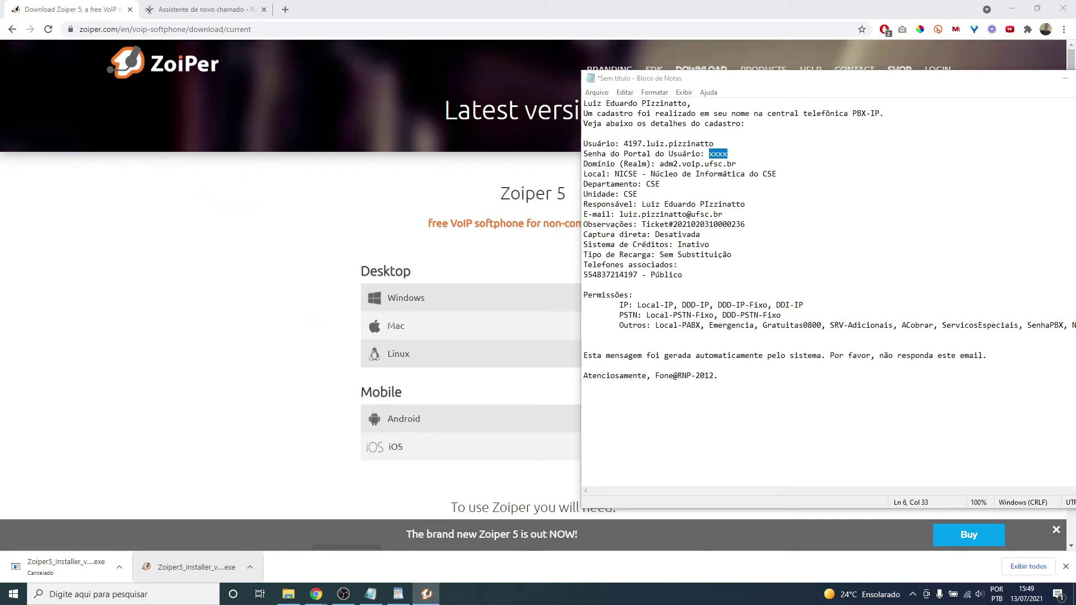
left_click(429, 596)
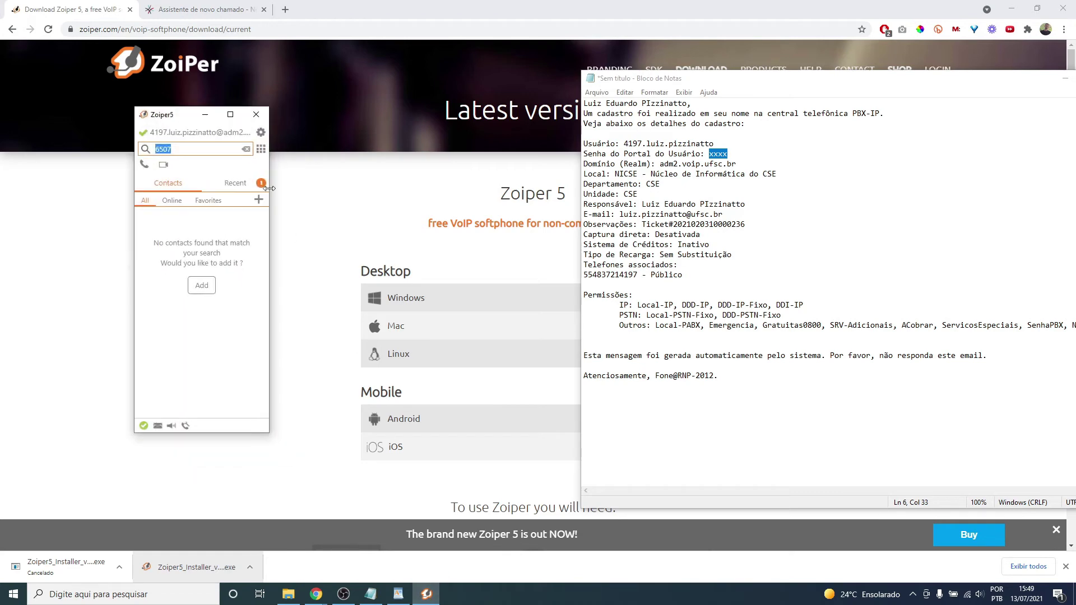
left_click(259, 119)
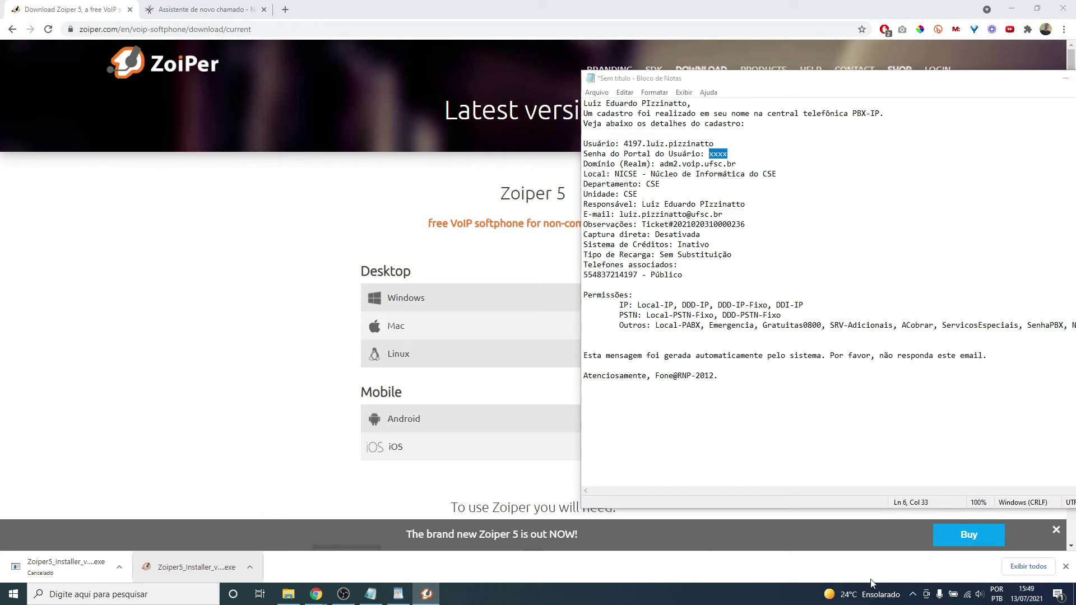
- Check the hidden tray icons for a running Zoiper instance
left_click(913, 594)
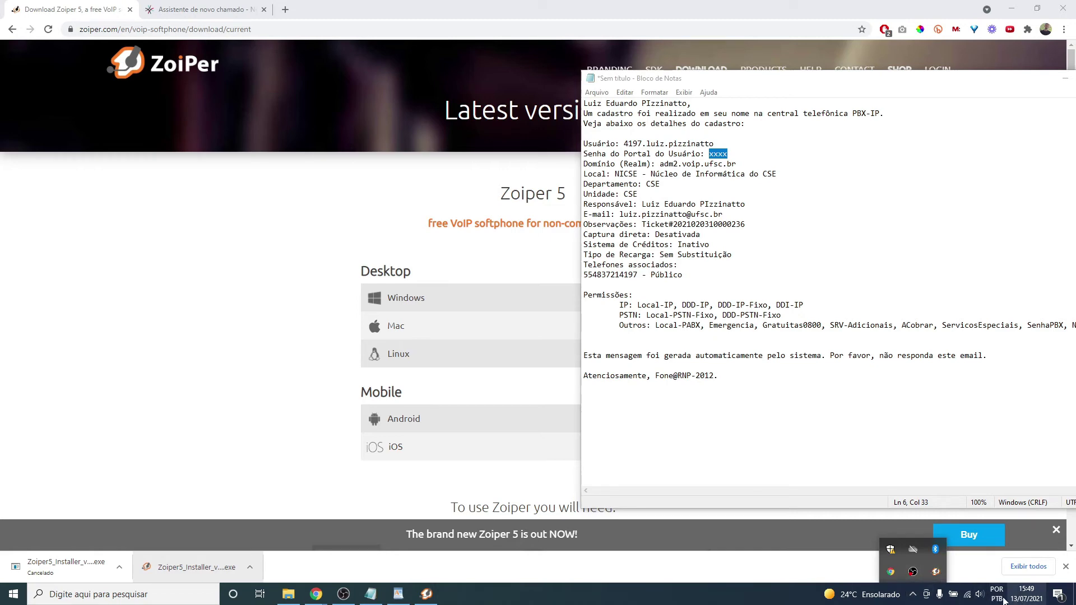
left_click(914, 598)
left_click(915, 600)
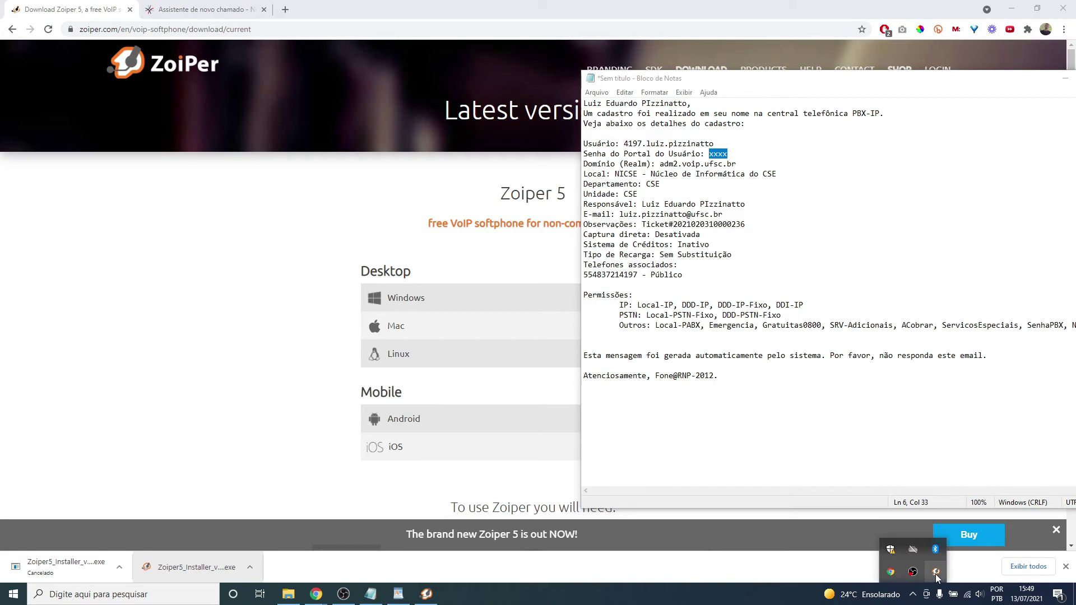
left_click(914, 603)
- Launch Zoiper5 from a 'zoiper' Start search and continue as a free user
left_click(11, 596)
type("z")
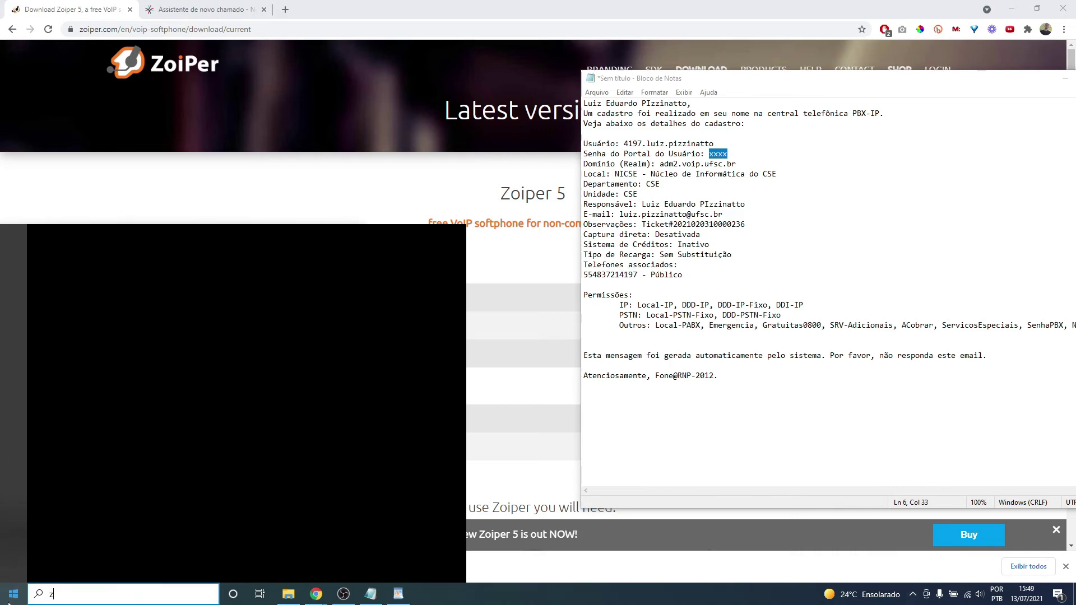
type("oiper")
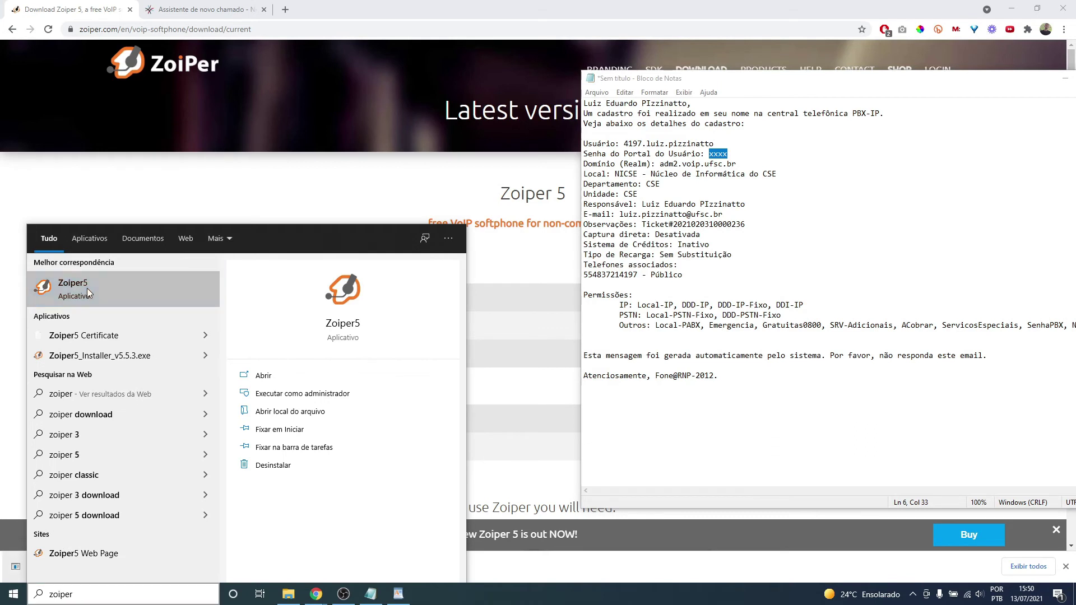
left_click(87, 288)
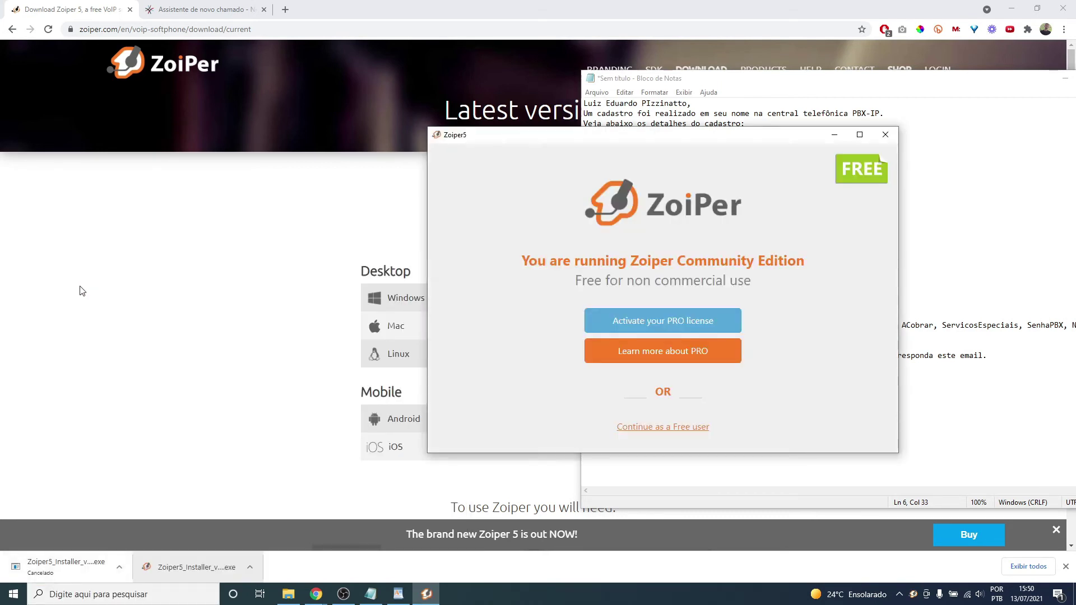
left_click(666, 431)
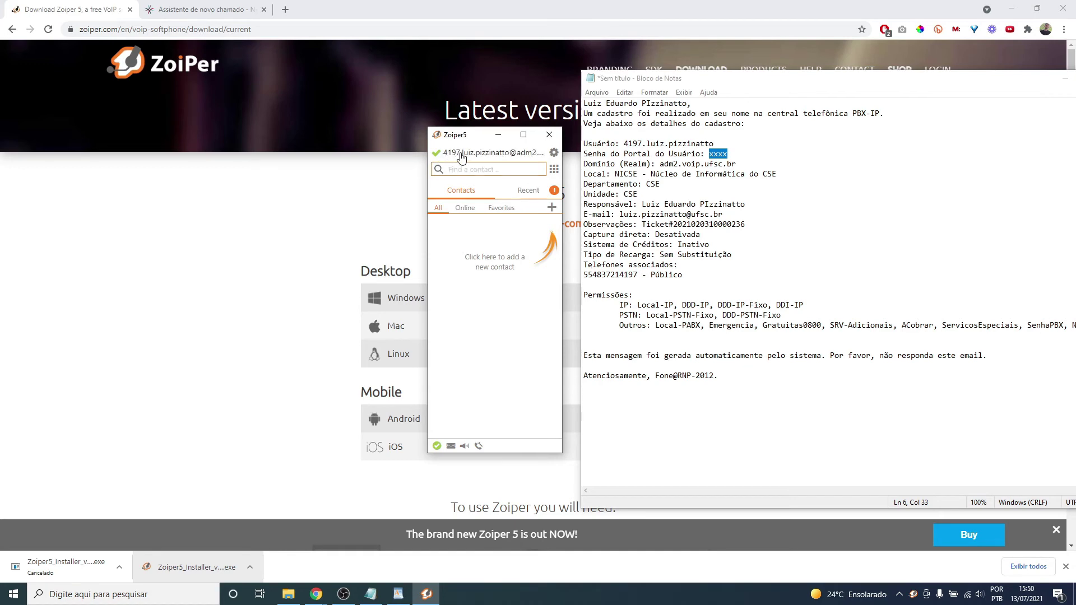
- Look through the account list and Zoiper's settings
left_click(461, 157)
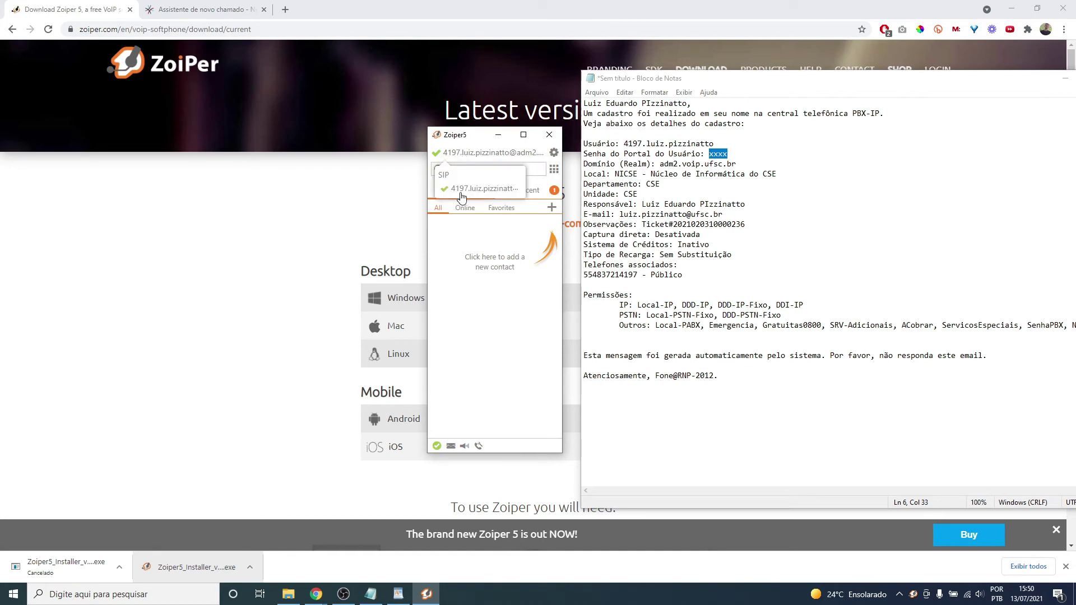
left_click(447, 253)
left_click(554, 152)
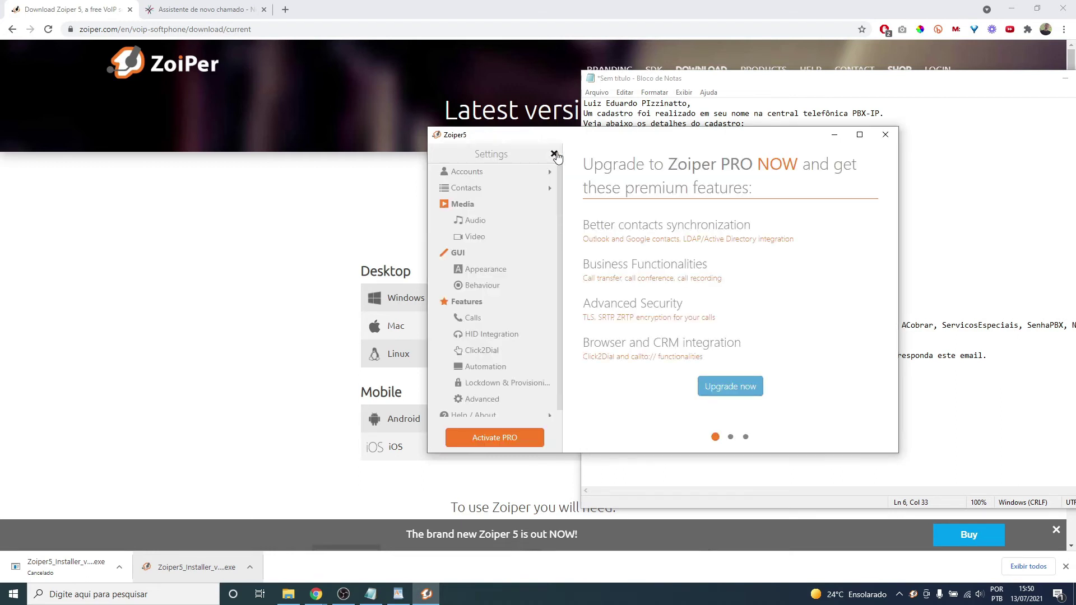
left_click(554, 154)
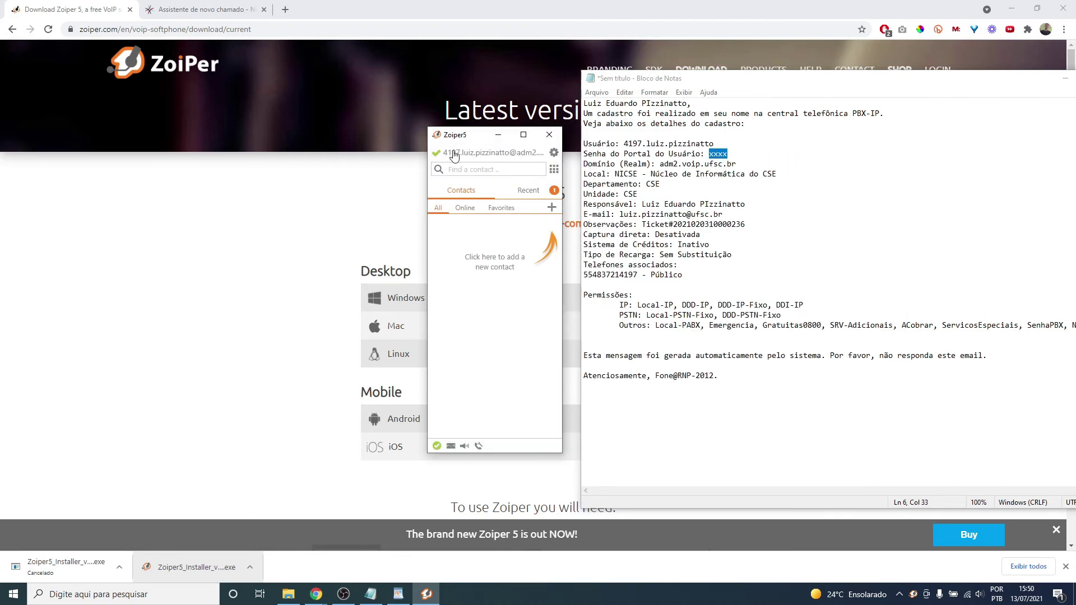
- Delete the existing SIP account under Settings > Accounts and confirm with Yes
left_click(554, 155)
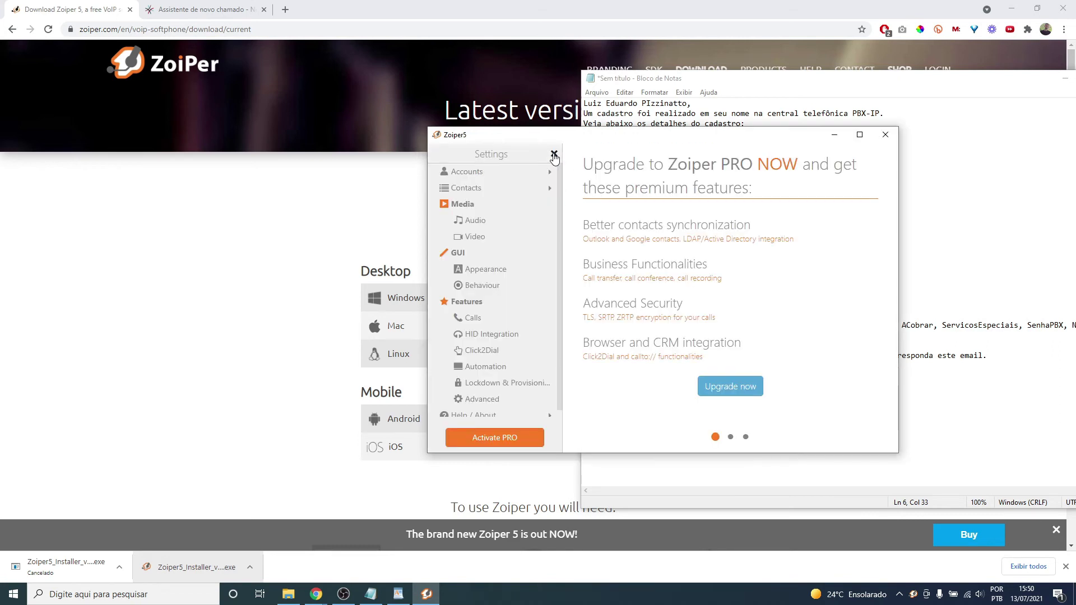
left_click(481, 170)
left_click(482, 189)
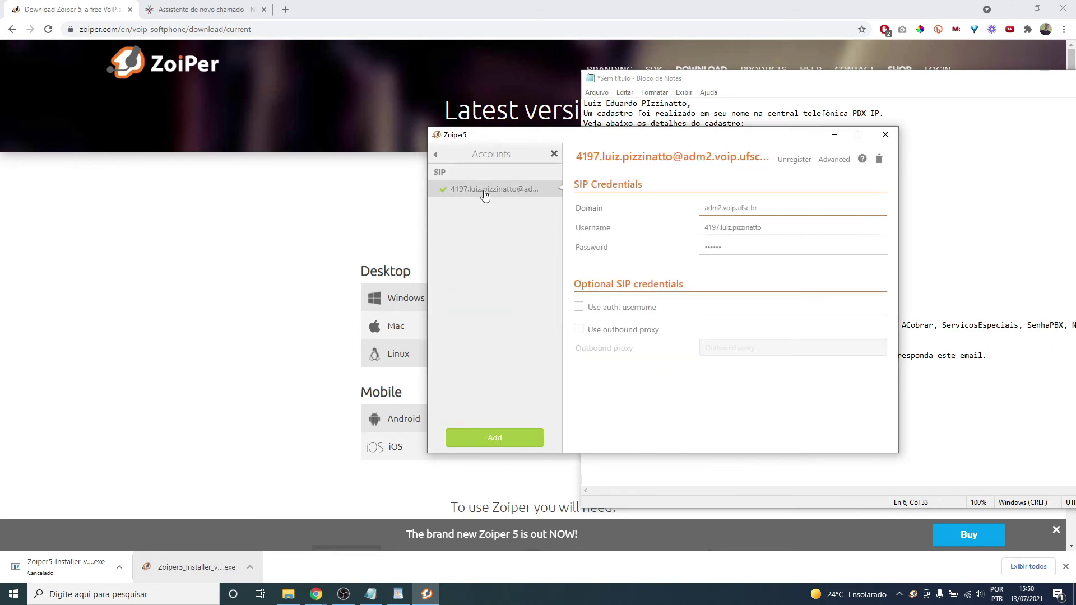
left_click(879, 159)
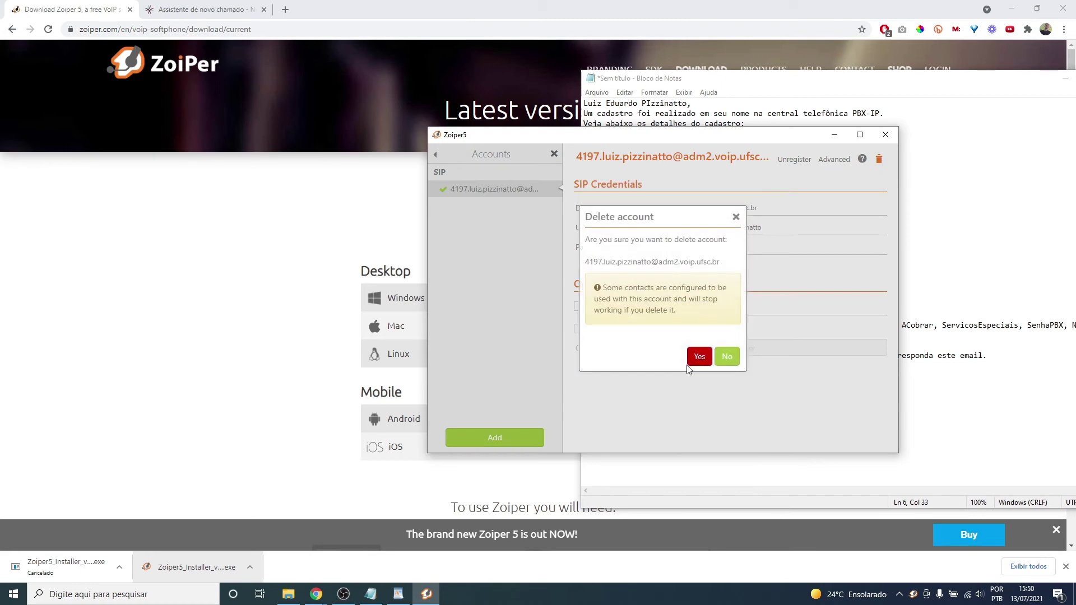
left_click(700, 357)
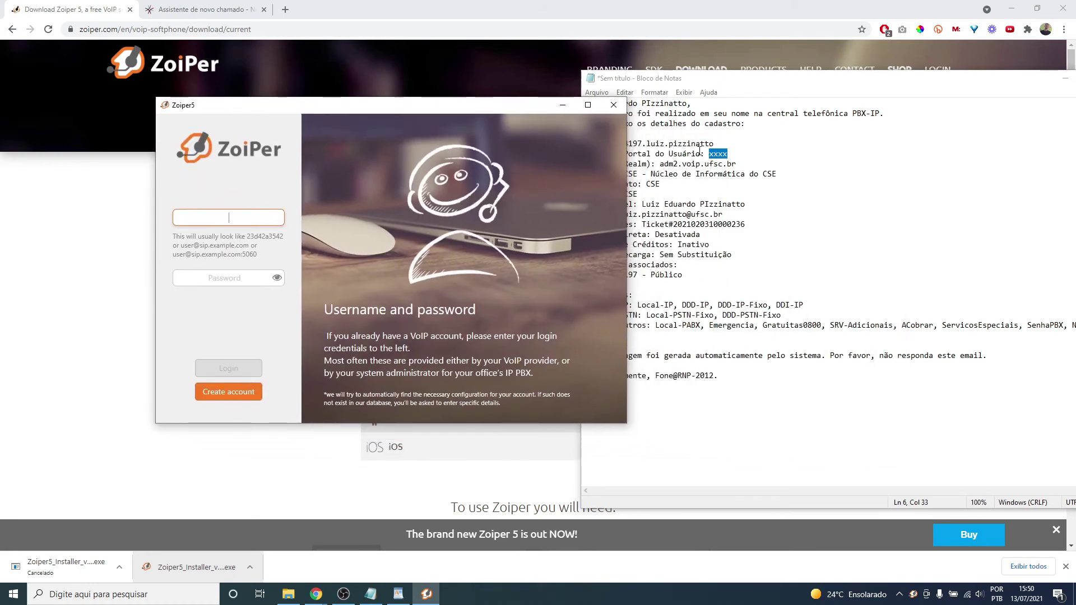
left_click(745, 163)
left_click_drag(715, 144, 623, 144)
key("ctrl+c")
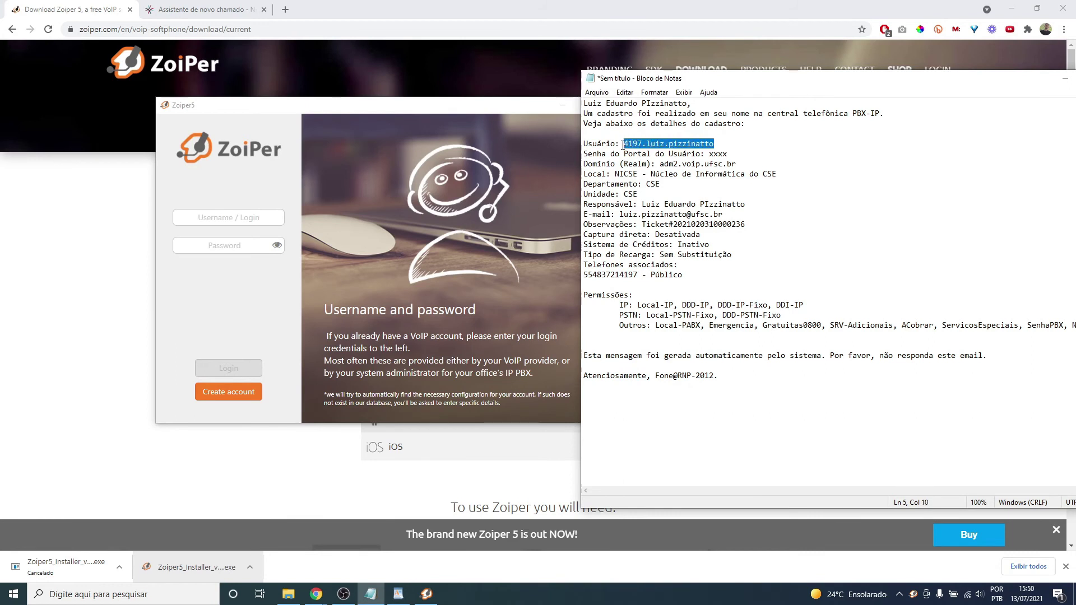
left_click(256, 217)
key("ctrl+v")
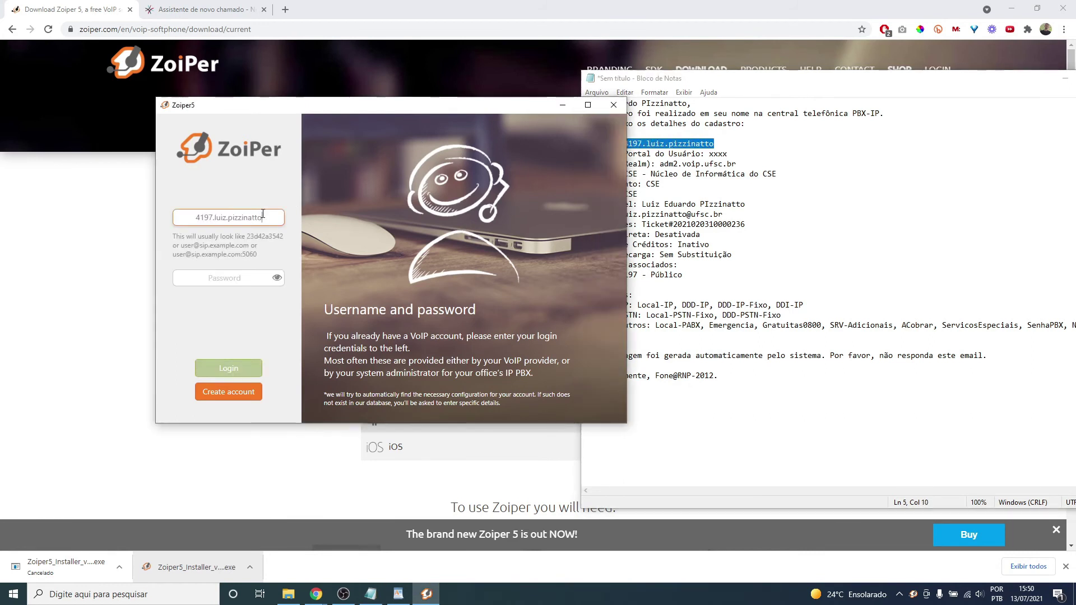
type("@")
left_click(771, 185)
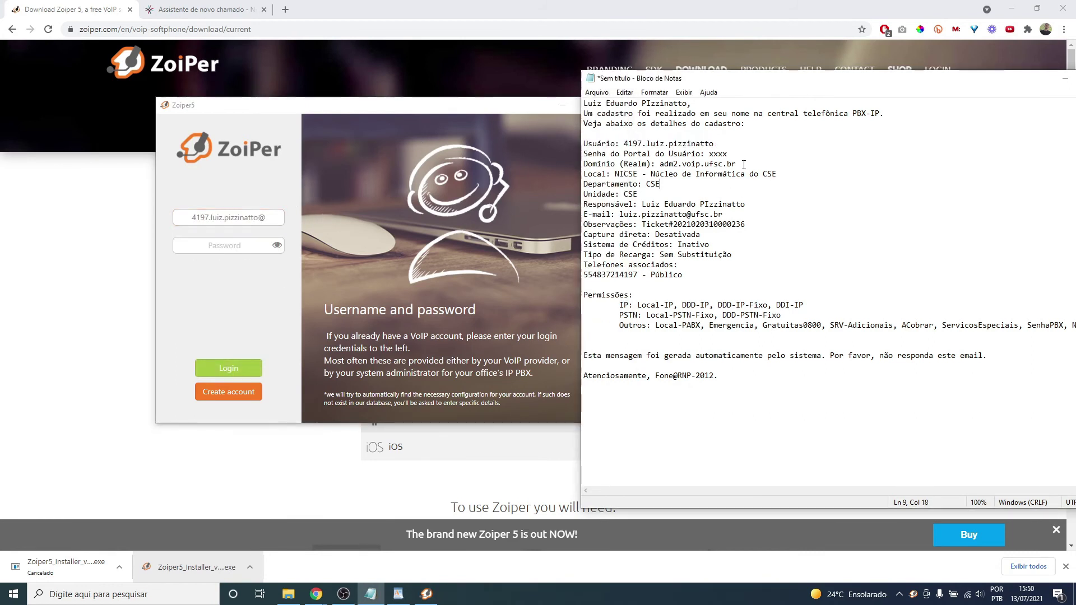
left_click_drag(737, 164, 660, 163)
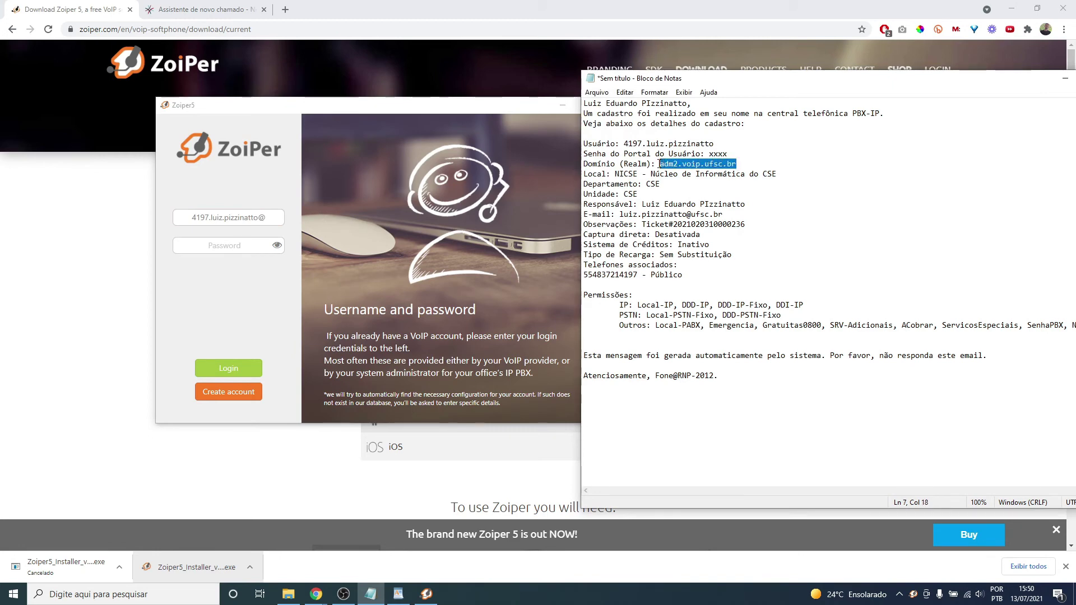
key("ctrl+c")
left_click(273, 216)
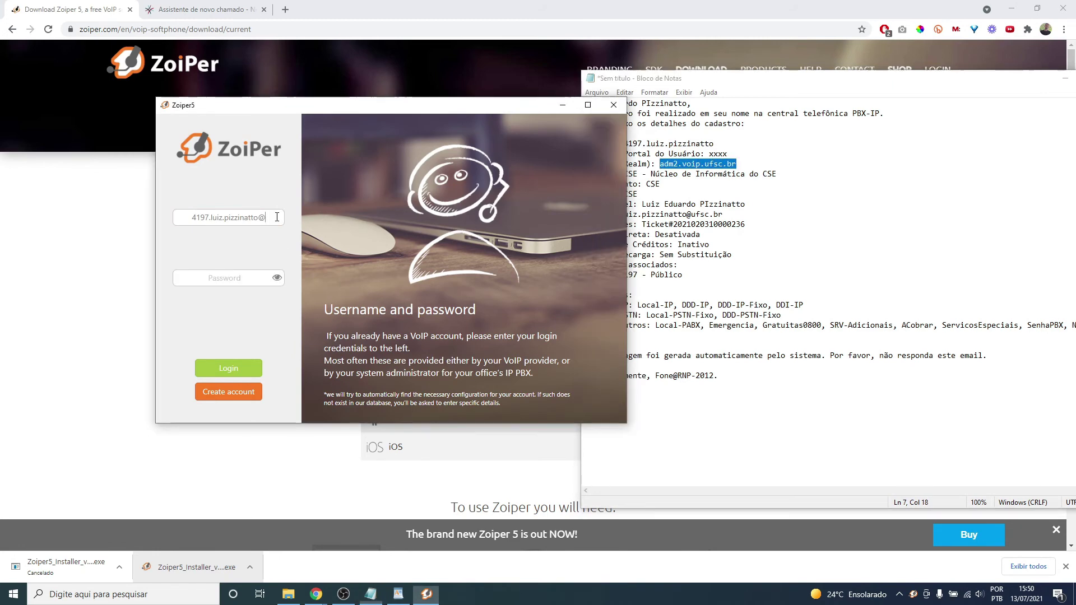
key("ctrl+v")
- Paste the account password from the notes into the password field
left_click(754, 205)
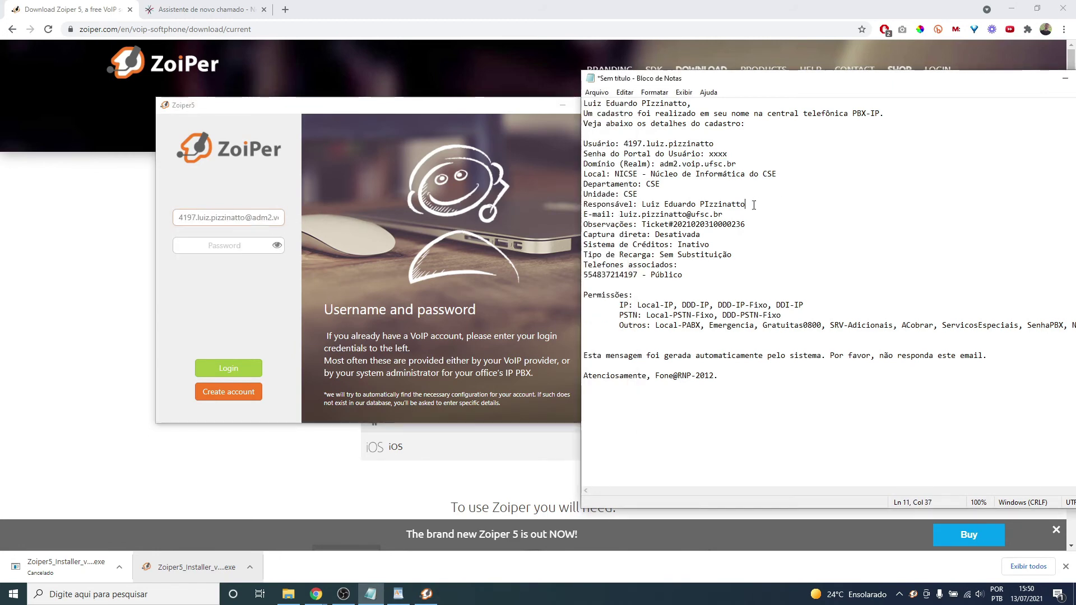
double_click(718, 154)
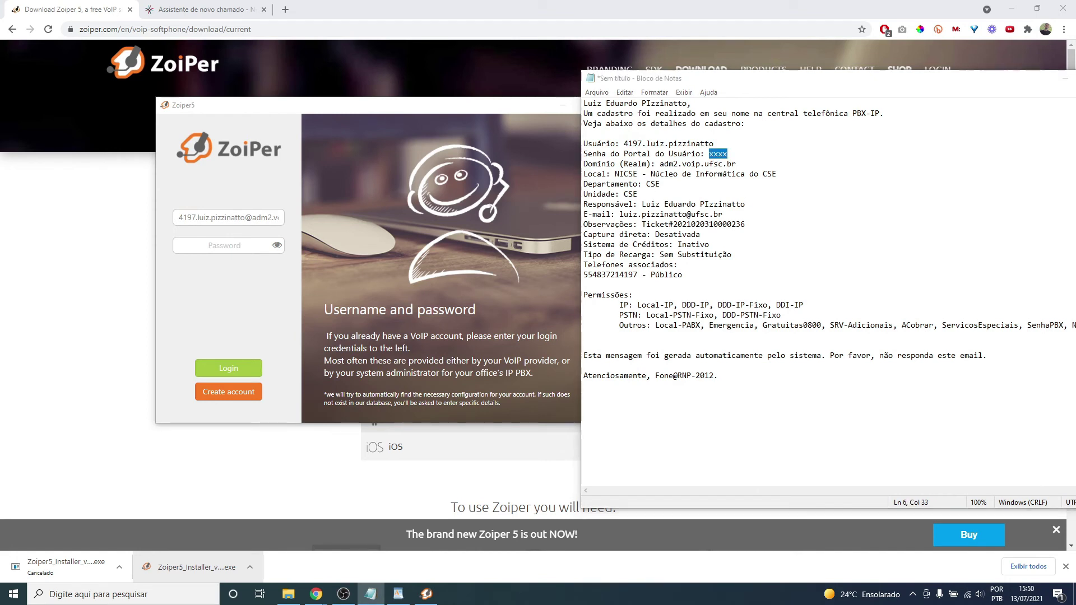
key("alt+Tab")
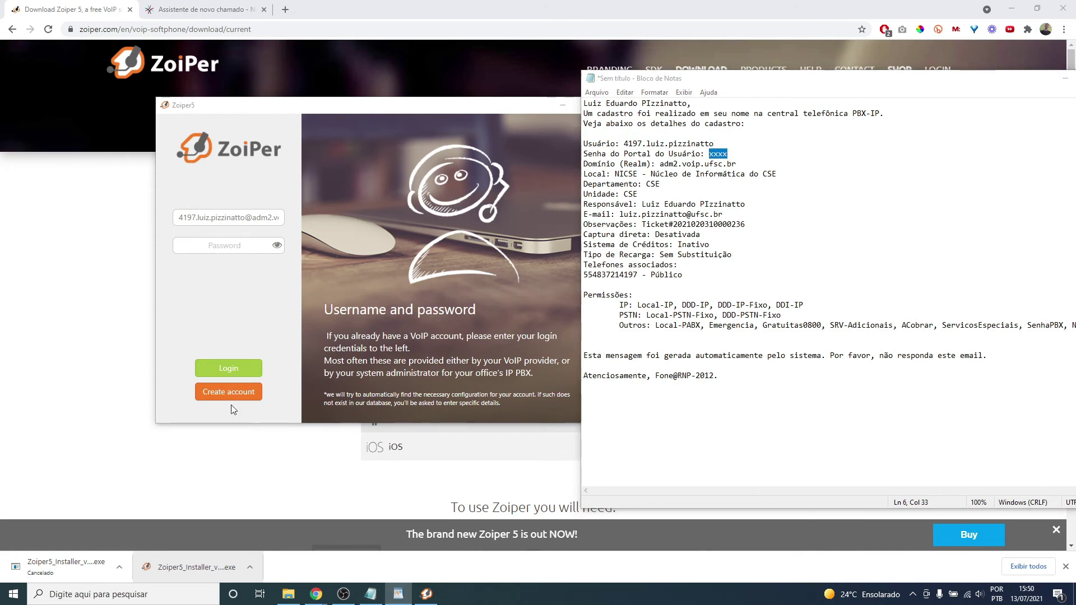
left_click(242, 246)
left_click(256, 252)
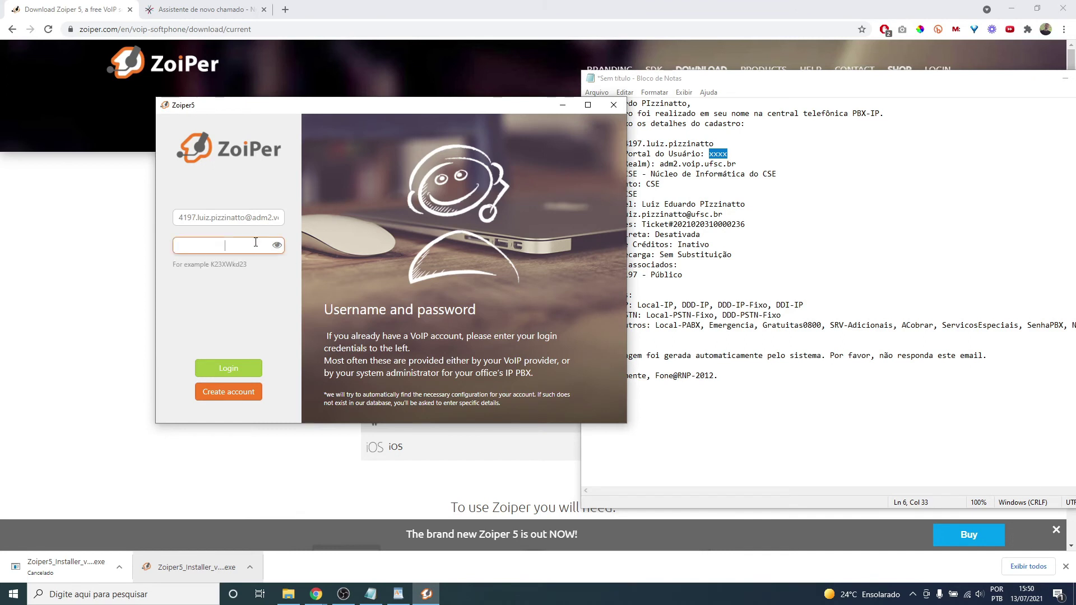
key("ctrl+v")
- Log in, accept the adm2.voip.ufsc.br hostname, skip proxy, and accept the SIP UDP configuration
left_click(230, 368)
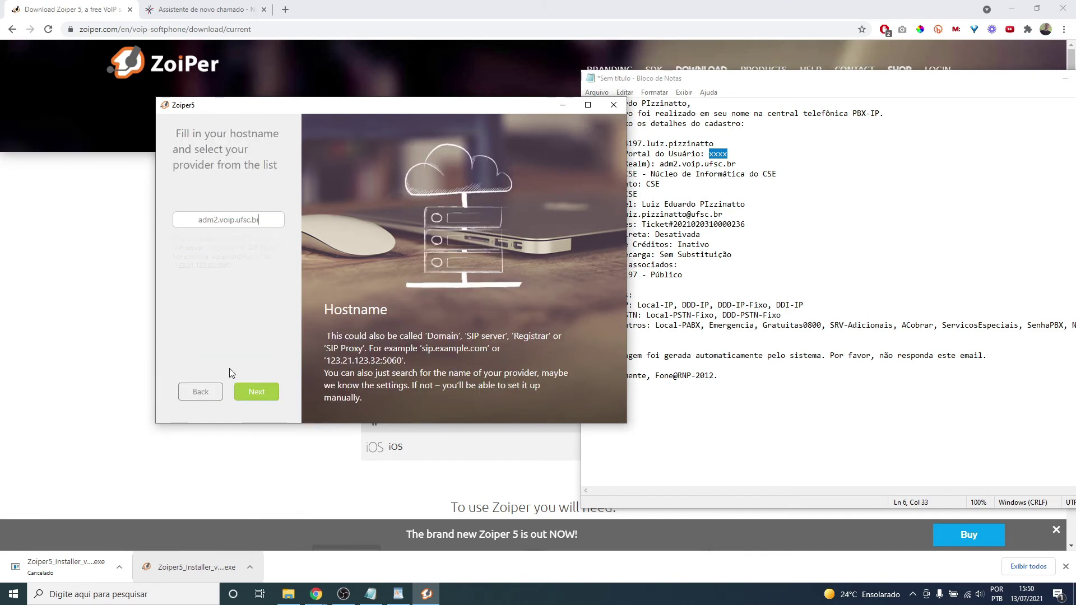
left_click(263, 392)
left_click(265, 394)
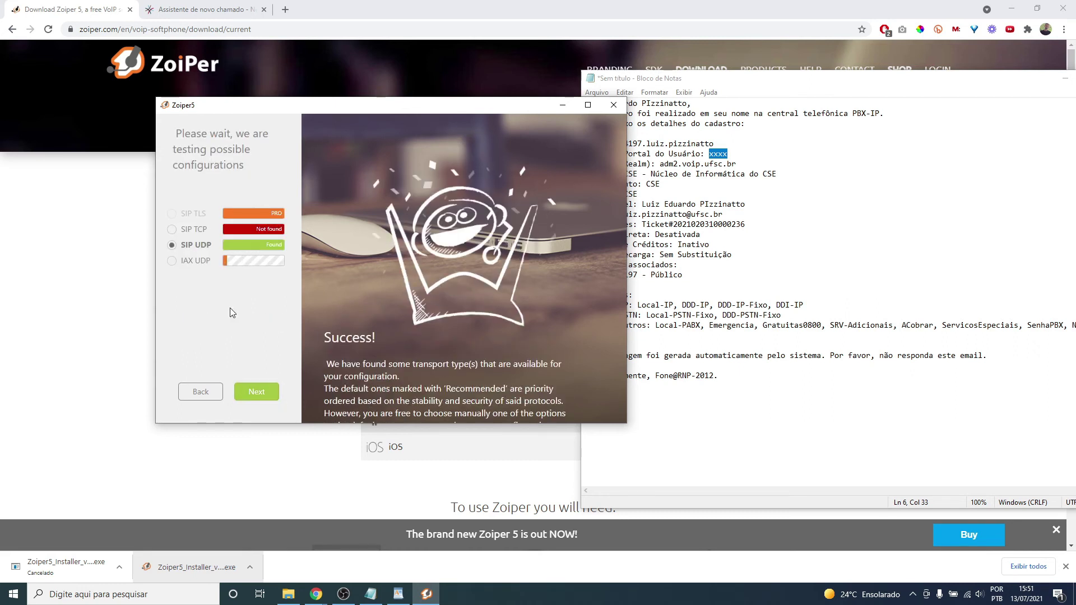
left_click(267, 392)
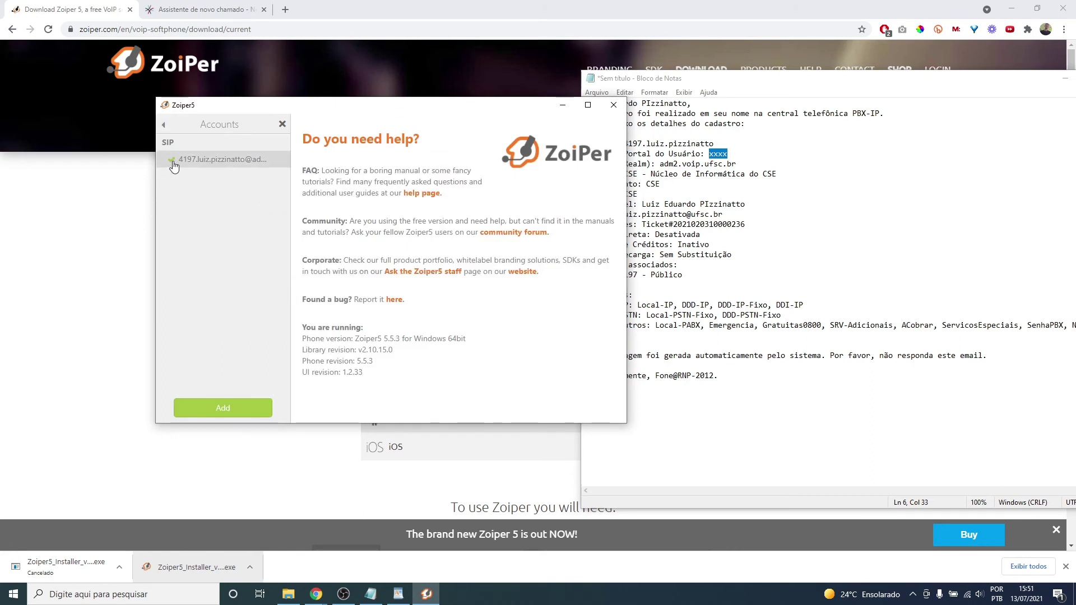
- Exit Accounts and Settings, move the Zoiper window right, and focus the Find a contact field
left_click(164, 125)
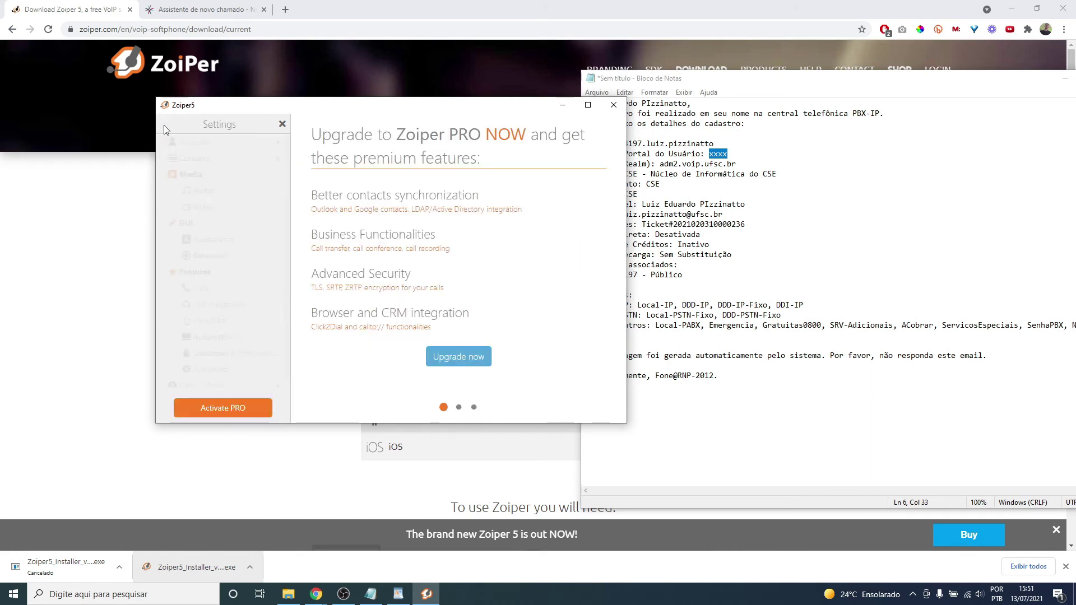
key("Escape")
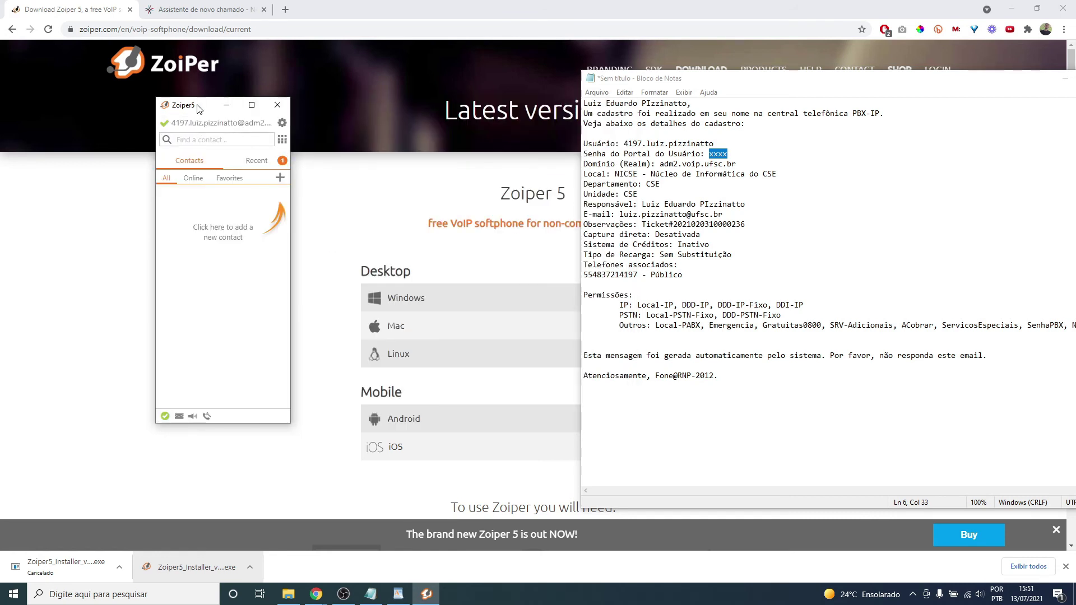
left_click_drag(201, 108, 325, 127)
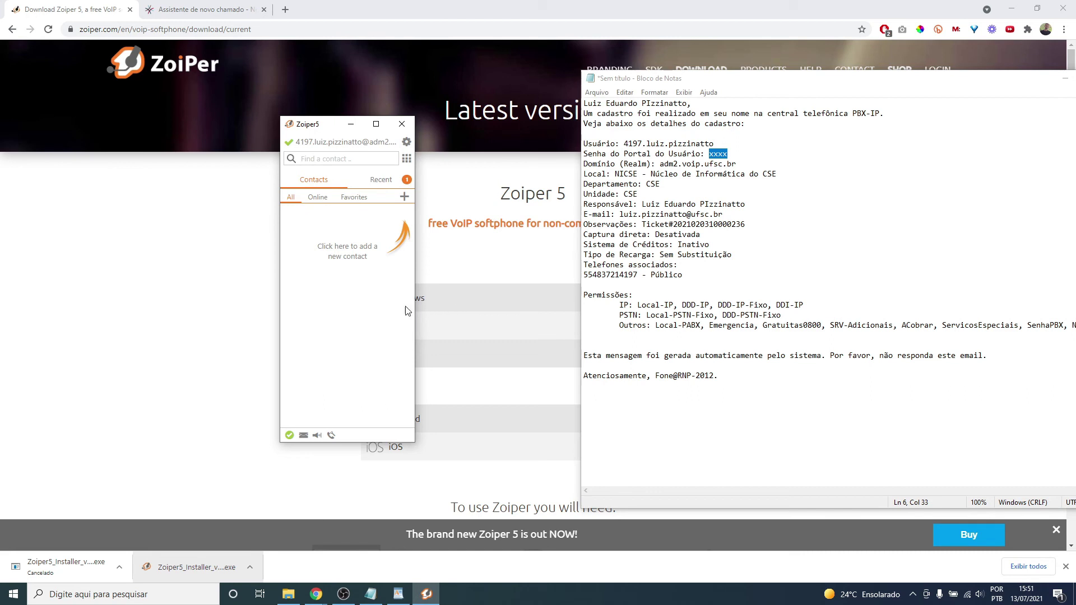
left_click(370, 160)
- Review the Local-IP, DDD-IP and DDD-IP-Fixo call permissions in the notes
left_click(637, 303)
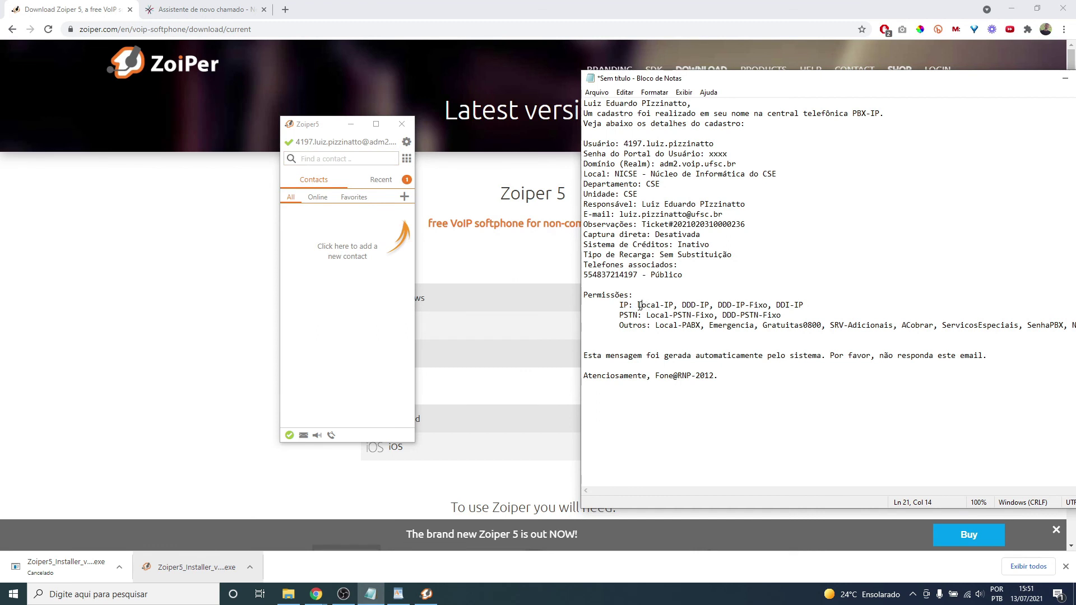
left_click_drag(640, 305, 710, 307)
left_click_drag(785, 78, 688, 72)
left_click_drag(621, 301, 671, 301)
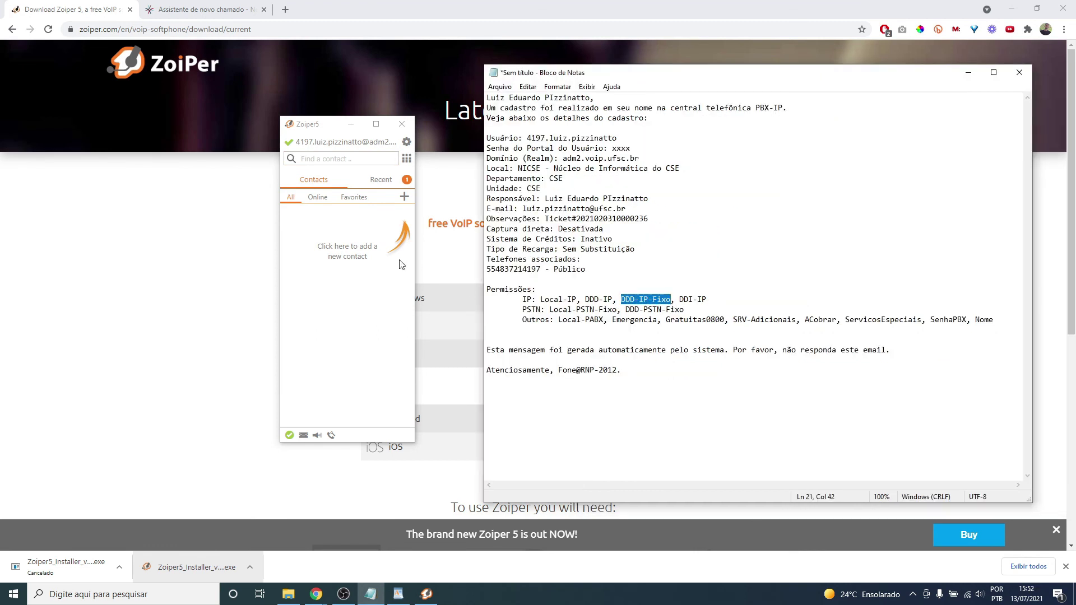
left_click(358, 159)
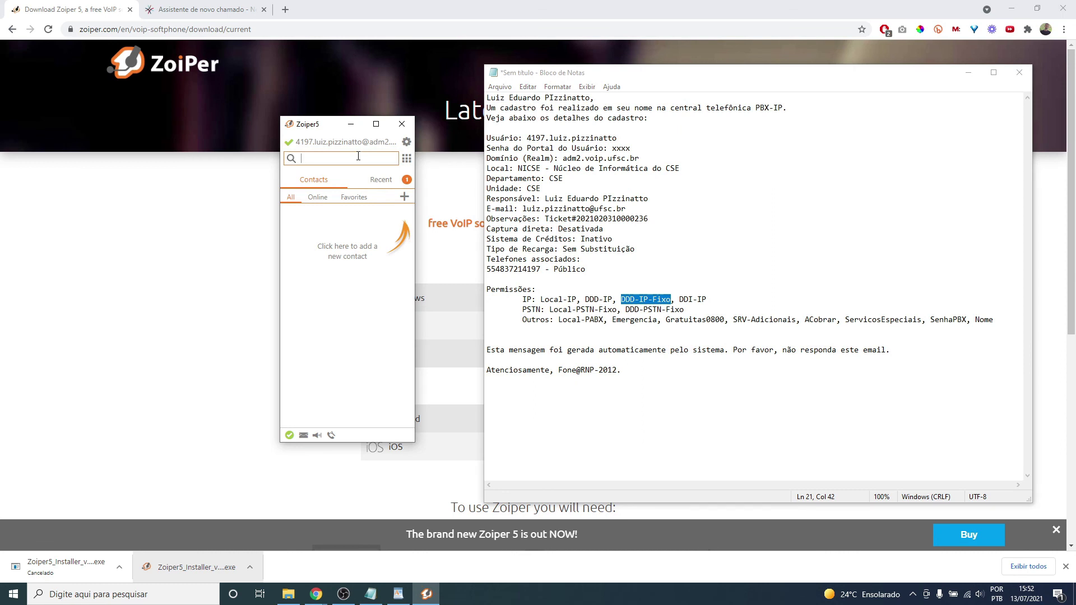
type("0")
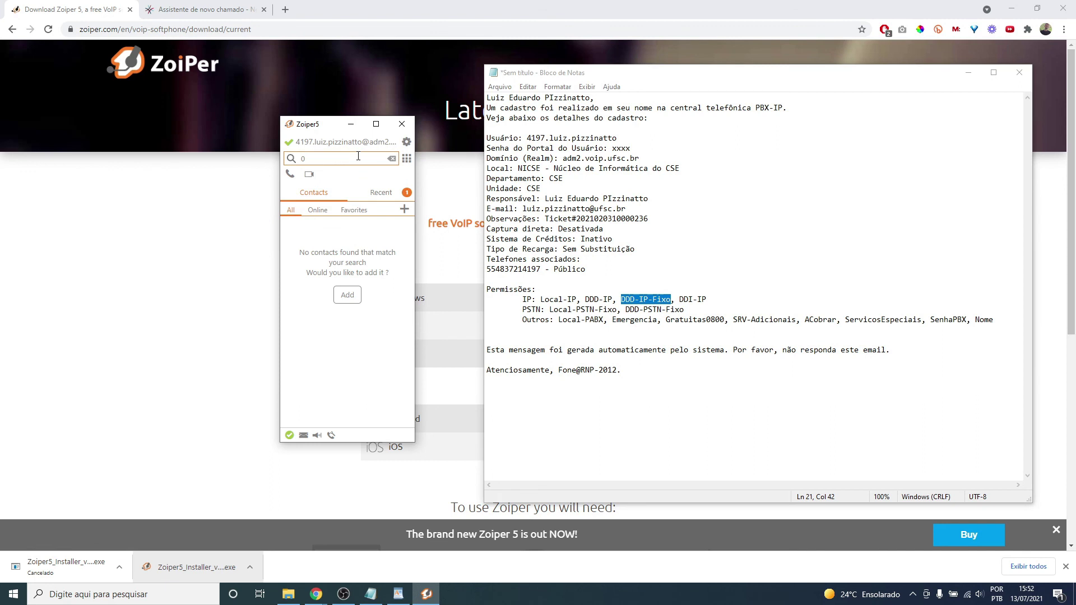
type("021")
key("BackSpace")
key("Return")
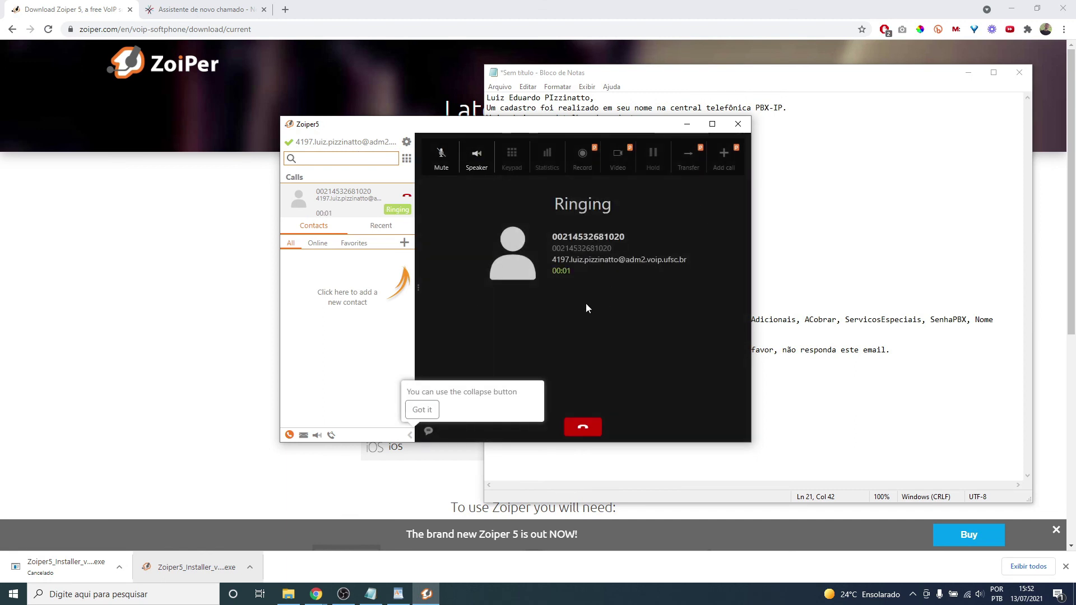
left_click(583, 427)
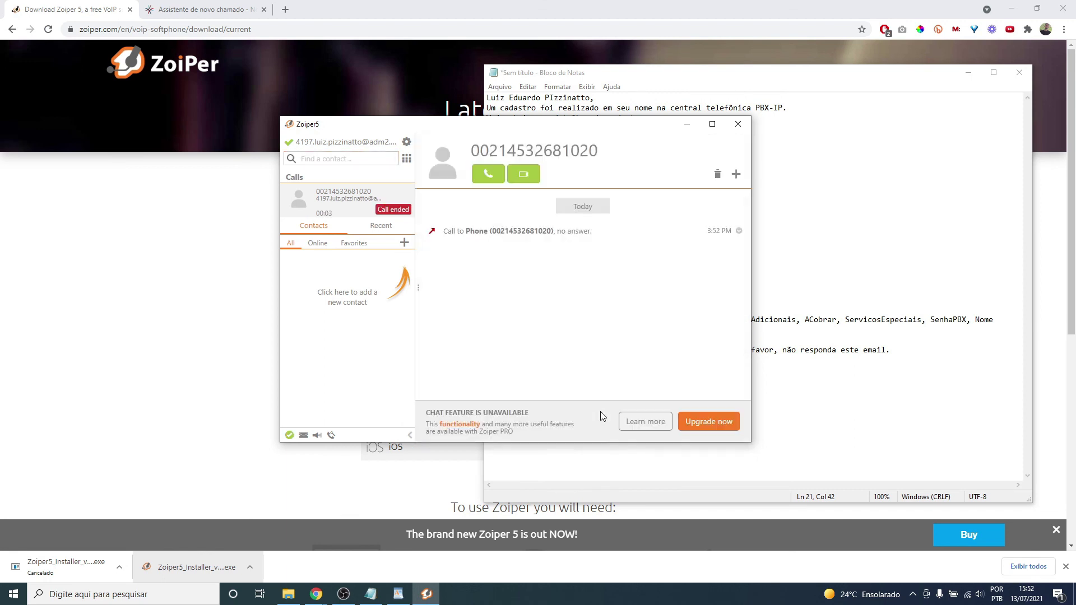